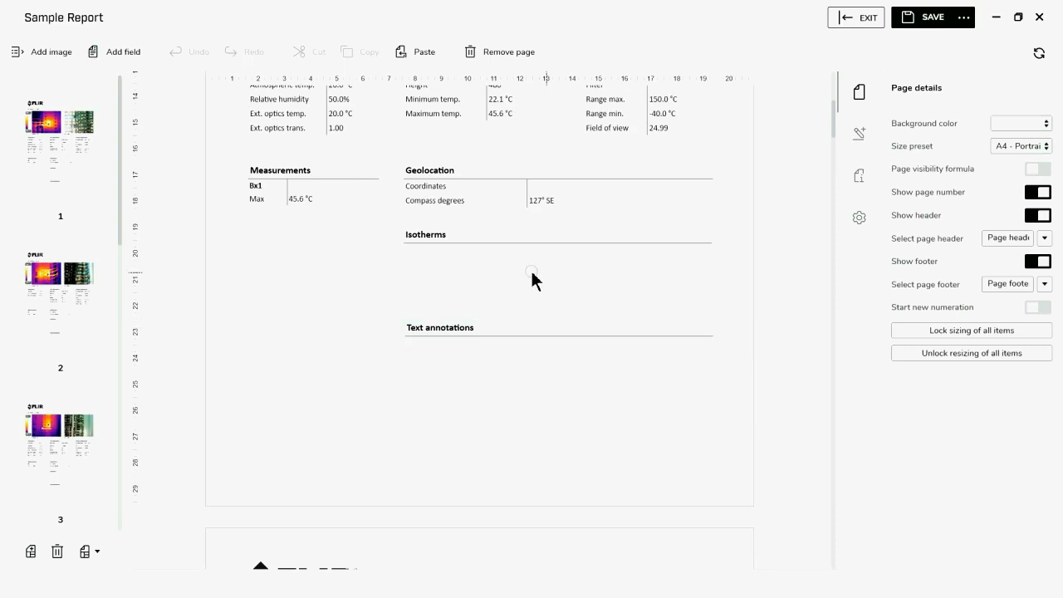
Step: Look through the report pages, examining each thermal image's measurements, parameters and text annotations section
{"action": "scroll", "coordinate": [753, 396], "scroll_direction": "down", "scroll_amount": 1}
{"action": "scroll", "coordinate": [772, 359], "scroll_direction": "down", "scroll_amount": 10}
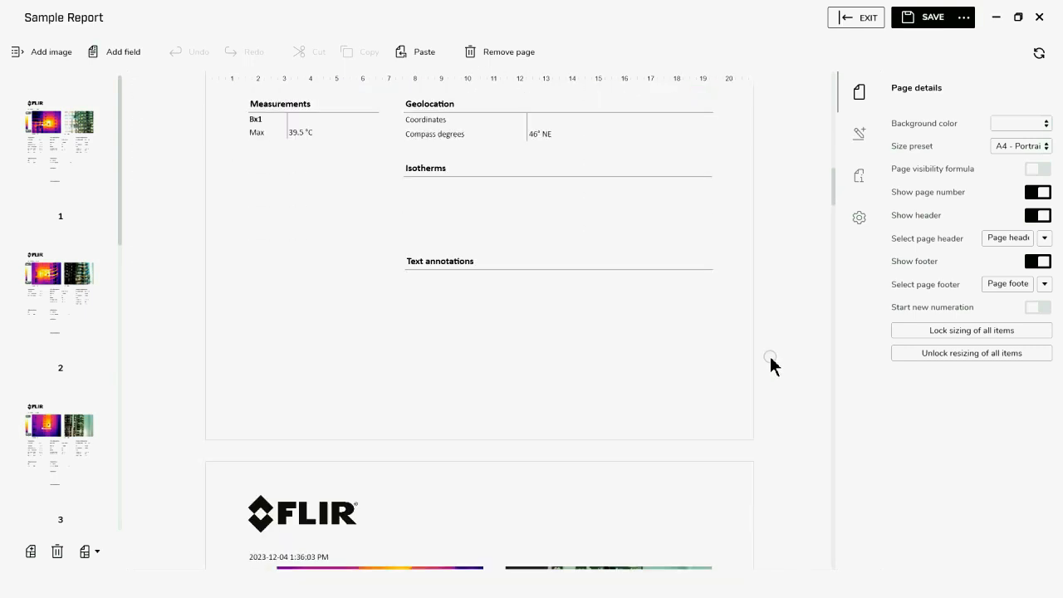
{"action": "scroll", "coordinate": [781, 307], "scroll_direction": "down", "scroll_amount": 10}
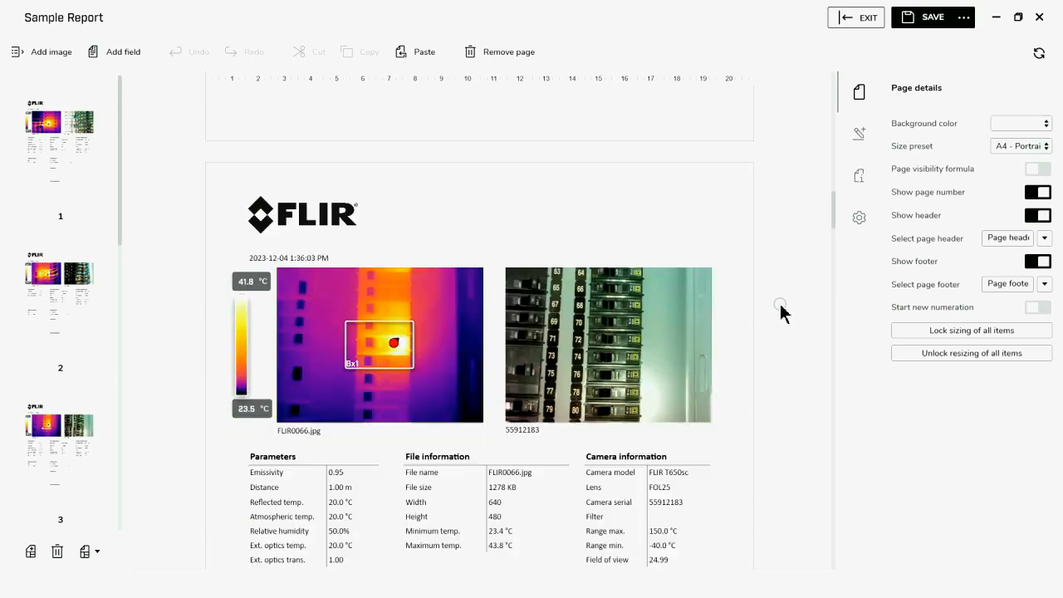
{"action": "scroll", "coordinate": [781, 309], "scroll_direction": "down", "scroll_amount": 2}
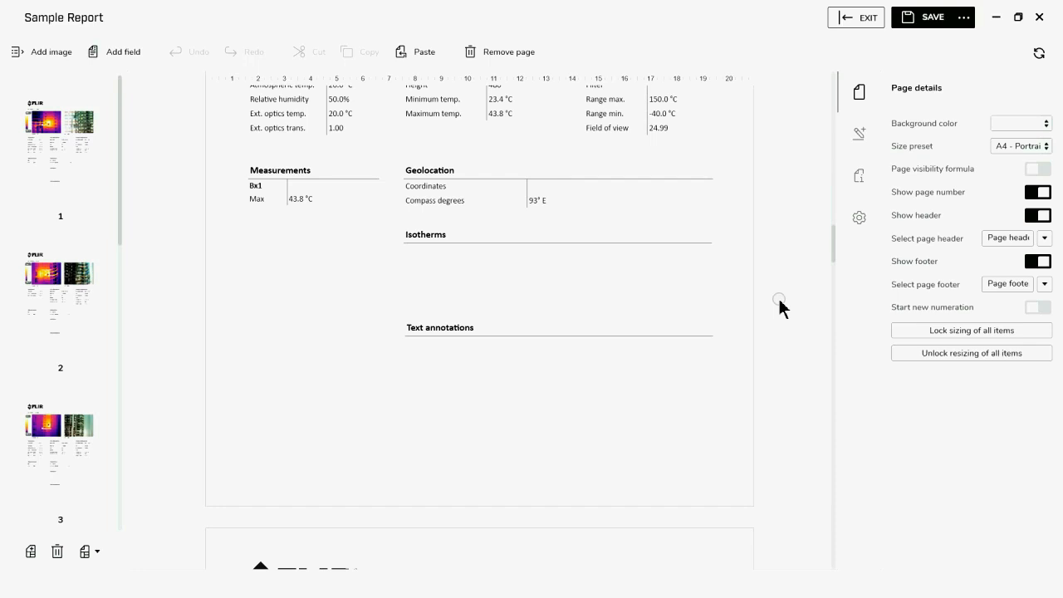
{"action": "scroll", "coordinate": [781, 307], "scroll_direction": "up", "scroll_amount": 5}
{"action": "scroll", "coordinate": [781, 306], "scroll_direction": "down", "scroll_amount": 6}
{"action": "scroll", "coordinate": [781, 299], "scroll_direction": "up", "scroll_amount": 2}
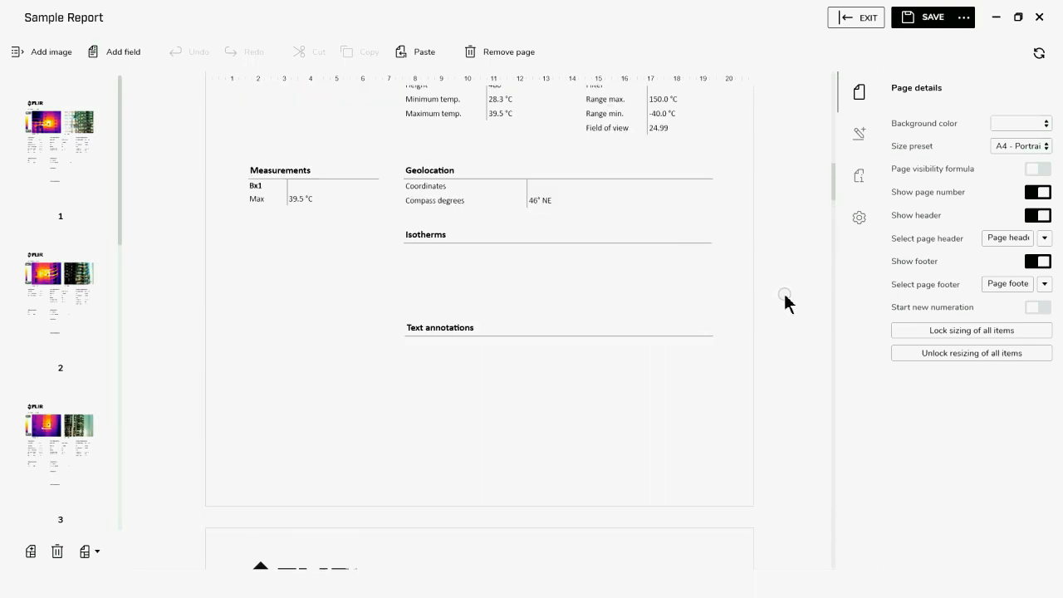
{"action": "scroll", "coordinate": [783, 297], "scroll_direction": "down", "scroll_amount": 6}
{"action": "scroll", "coordinate": [784, 299], "scroll_direction": "up", "scroll_amount": 2}
{"action": "scroll", "coordinate": [785, 297], "scroll_direction": "up", "scroll_amount": 1}
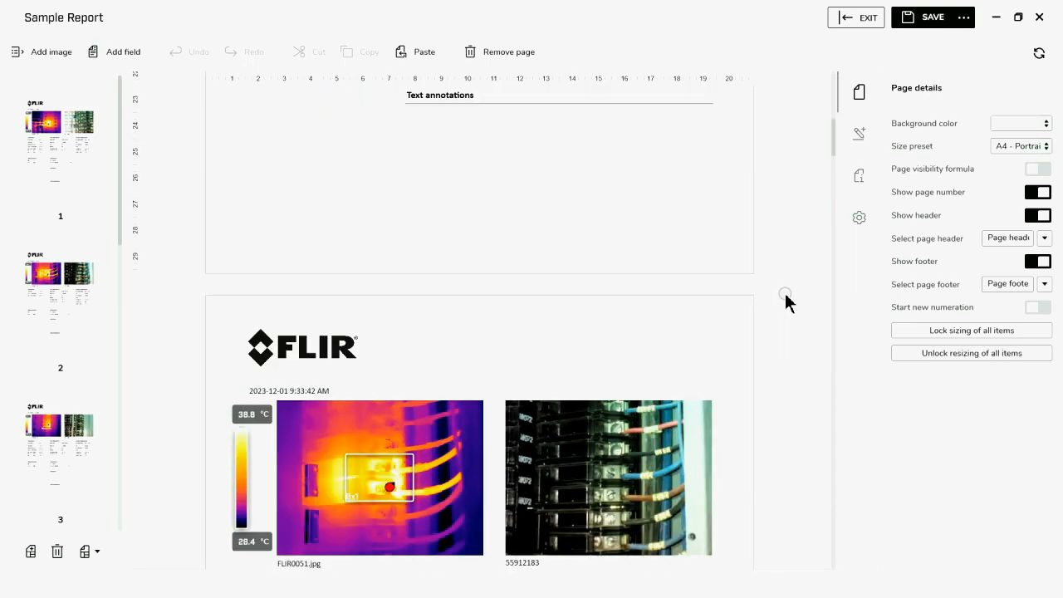
Step: Open the FLIR0067 thermal image on the report's first page for editing and show its notes and text annotations
{"action": "left_click", "coordinate": [432, 449]}
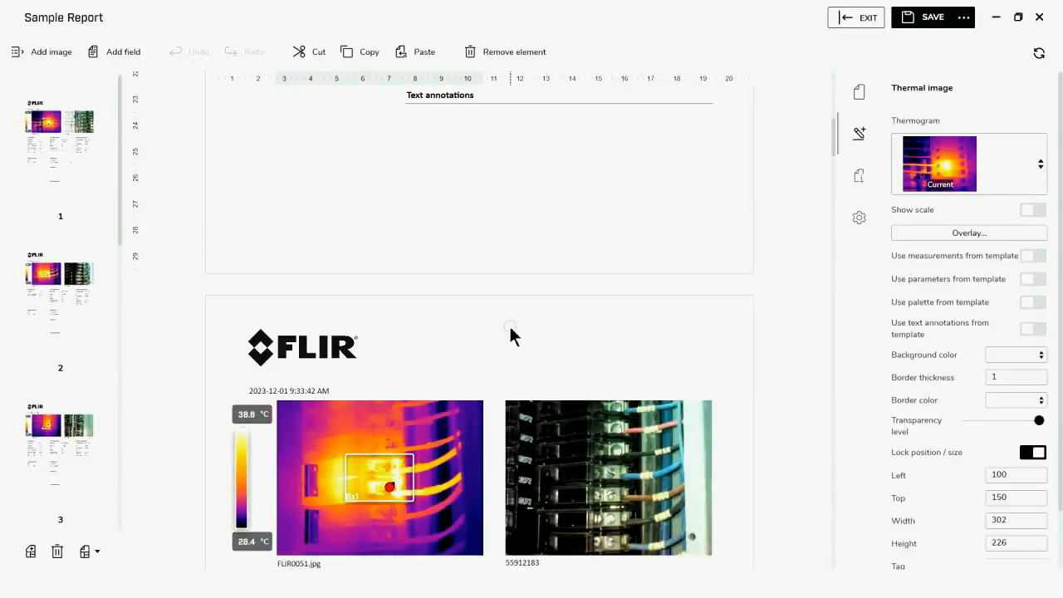
{"action": "scroll", "coordinate": [515, 328], "scroll_direction": "up", "scroll_amount": 1}
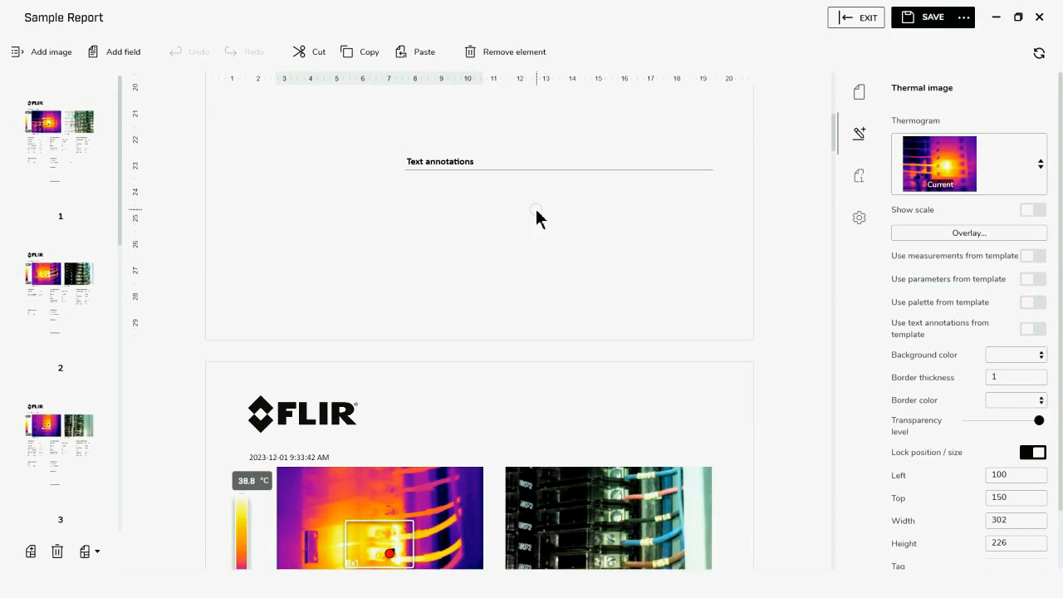
{"action": "scroll", "coordinate": [537, 217], "scroll_direction": "up", "scroll_amount": 6}
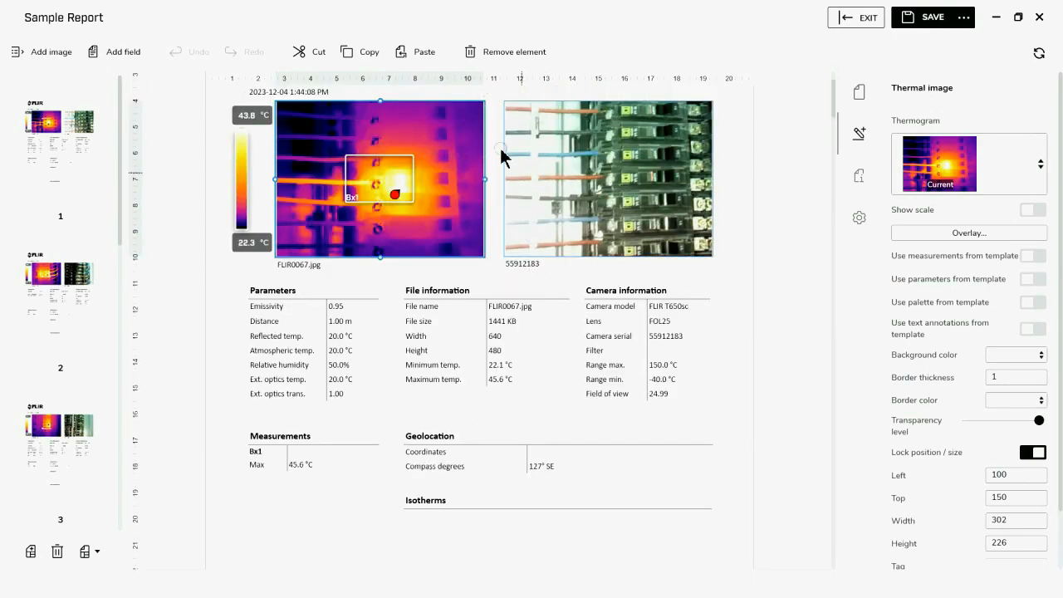
{"action": "double_click", "coordinate": [446, 140]}
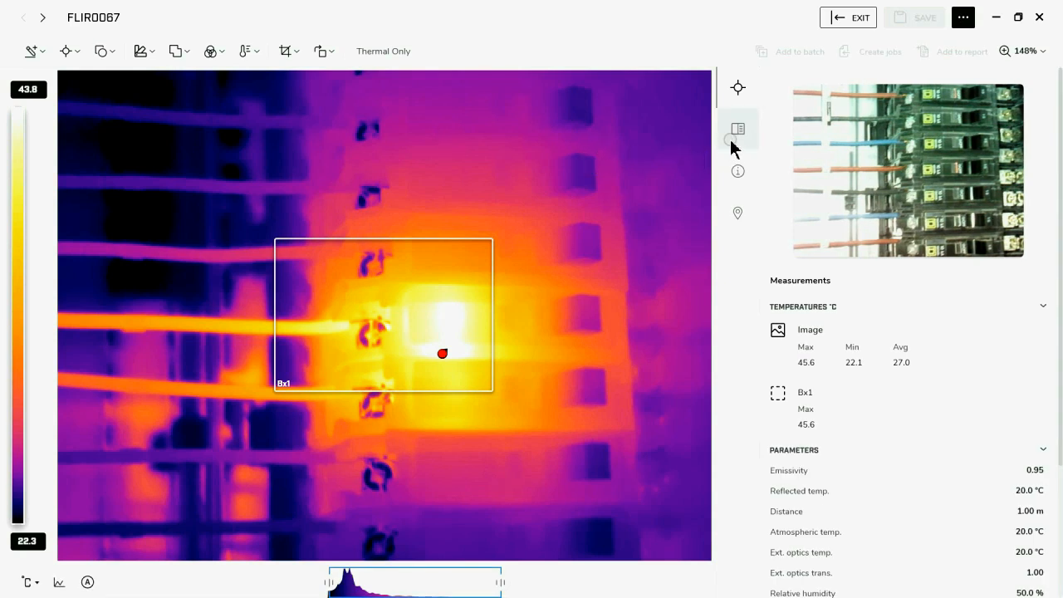
{"action": "left_click", "coordinate": [737, 146]}
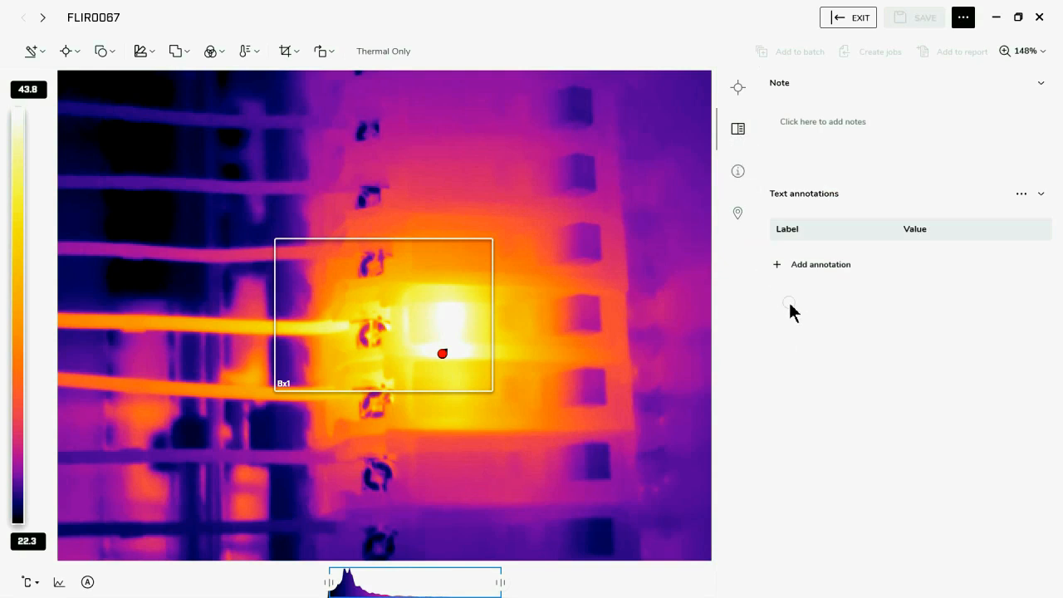
Step: Add a text annotation labelled "Location" with the value "3rd Floor"
{"action": "left_click", "coordinate": [805, 265]}
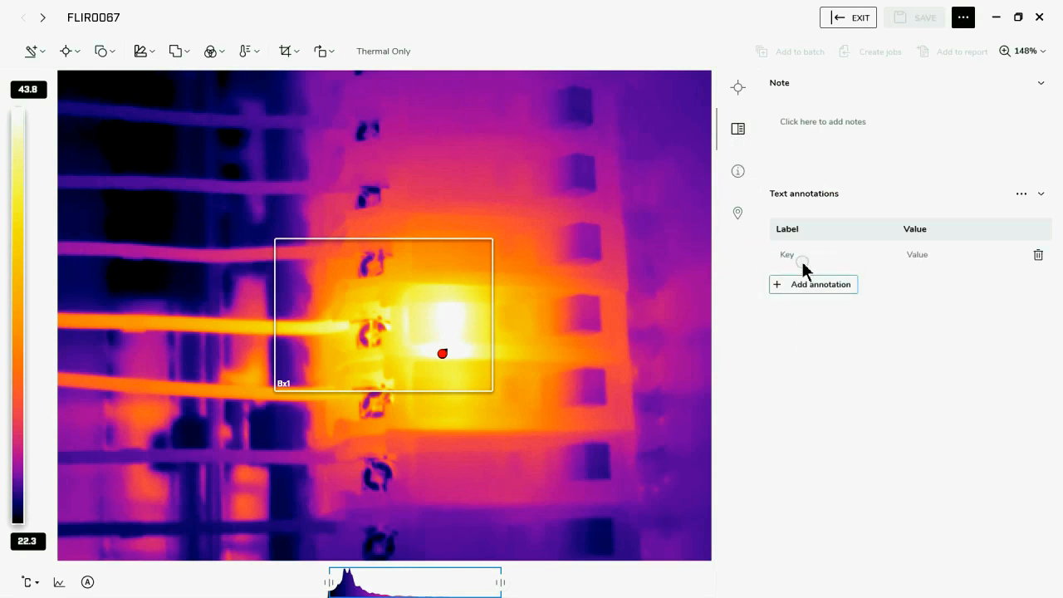
{"action": "left_click", "coordinate": [805, 255]}
{"action": "type", "text": "Loca"}
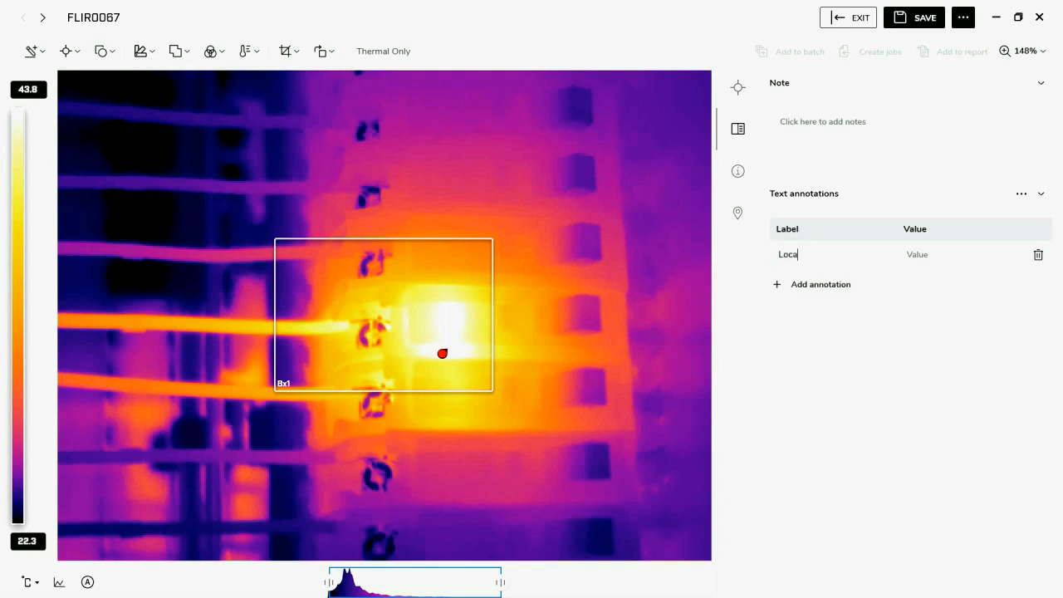
{"action": "type", "text": "tion"}
{"action": "left_click", "coordinate": [923, 260]}
{"action": "type", "text": "3rd Floor"}
Step: Add a second text annotation labelled "Equipment" with the value "Fuse Panel"
{"action": "left_click", "coordinate": [789, 285]}
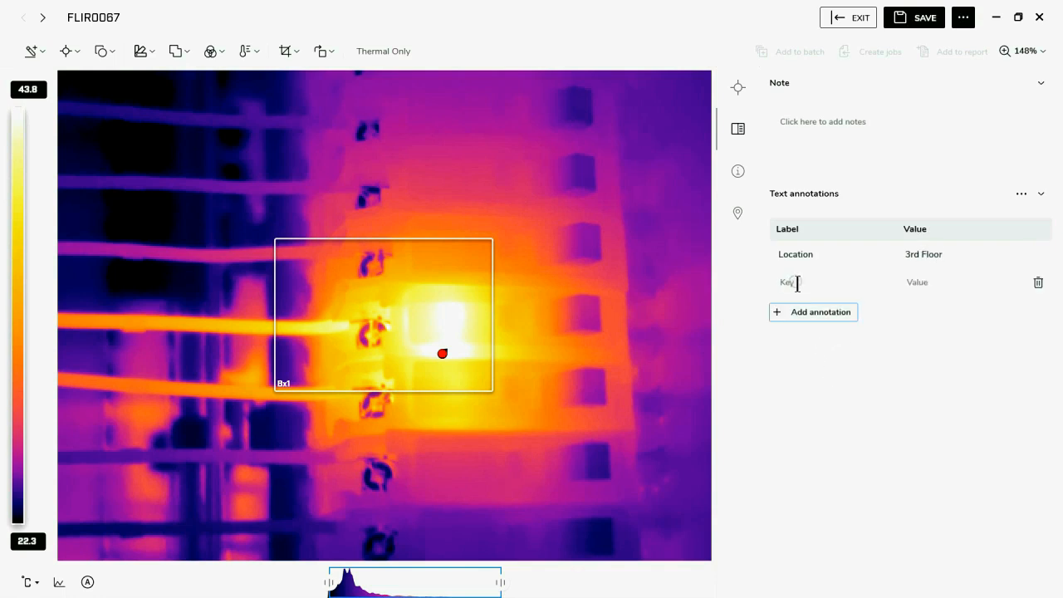
{"action": "left_click", "coordinate": [812, 281]}
{"action": "type", "text": "Equipment"}
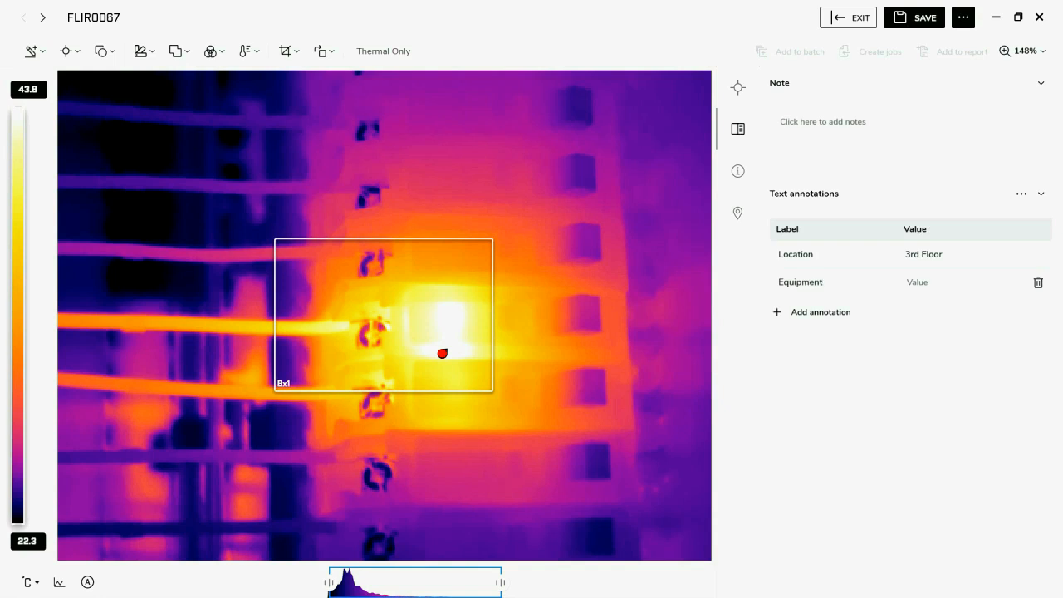
{"action": "left_click", "coordinate": [907, 282]}
{"action": "type", "text": "Fuse Panel"}
Step: Save the annotated FLIR0067 image and return to the report
{"action": "left_click", "coordinate": [885, 375]}
{"action": "left_click", "coordinate": [922, 29]}
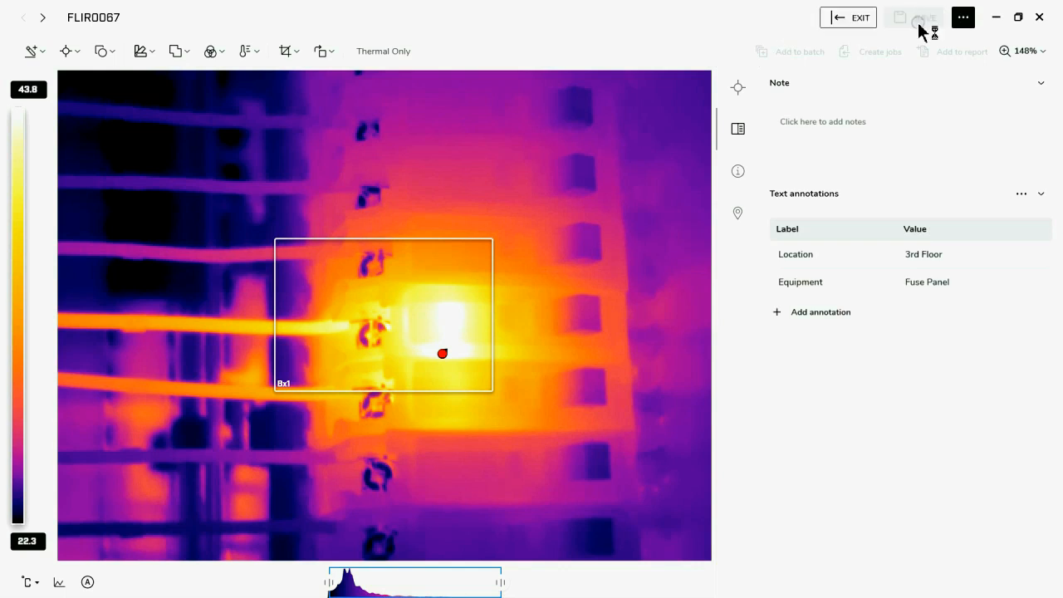
{"action": "left_click", "coordinate": [868, 18]}
Step: Open the FLIR0051 thermal image on the second report page for editing and show its text annotations
{"action": "scroll", "coordinate": [629, 281], "scroll_direction": "down", "scroll_amount": 2}
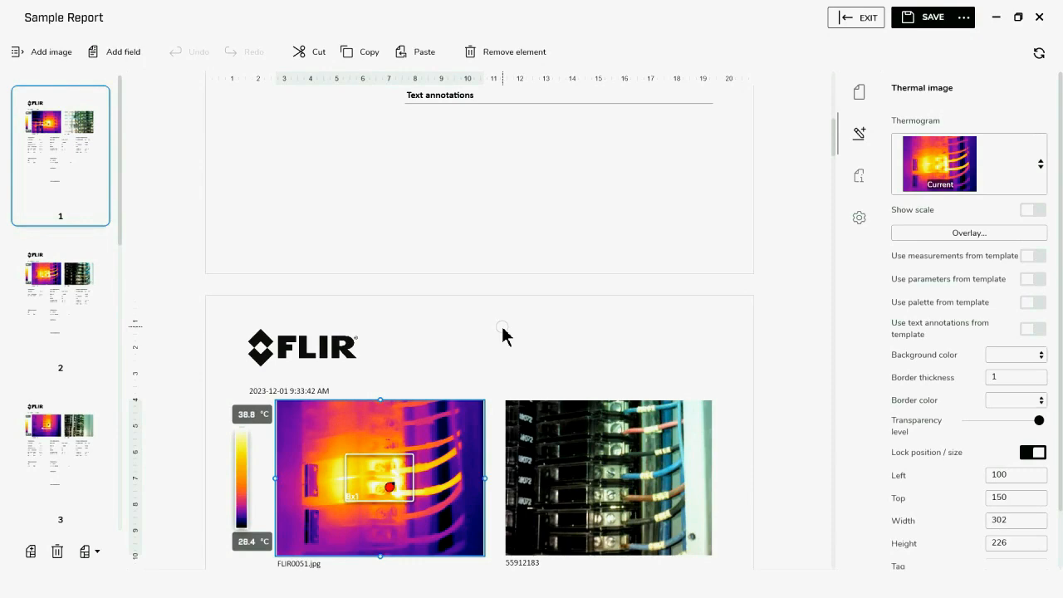
{"action": "double_click", "coordinate": [444, 430]}
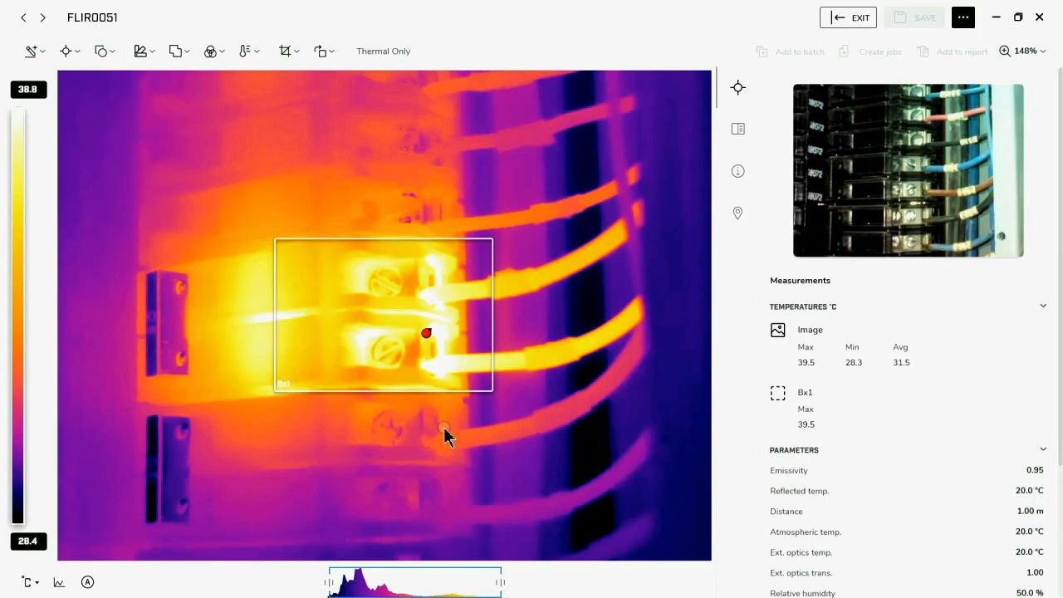
{"action": "left_click", "coordinate": [738, 133]}
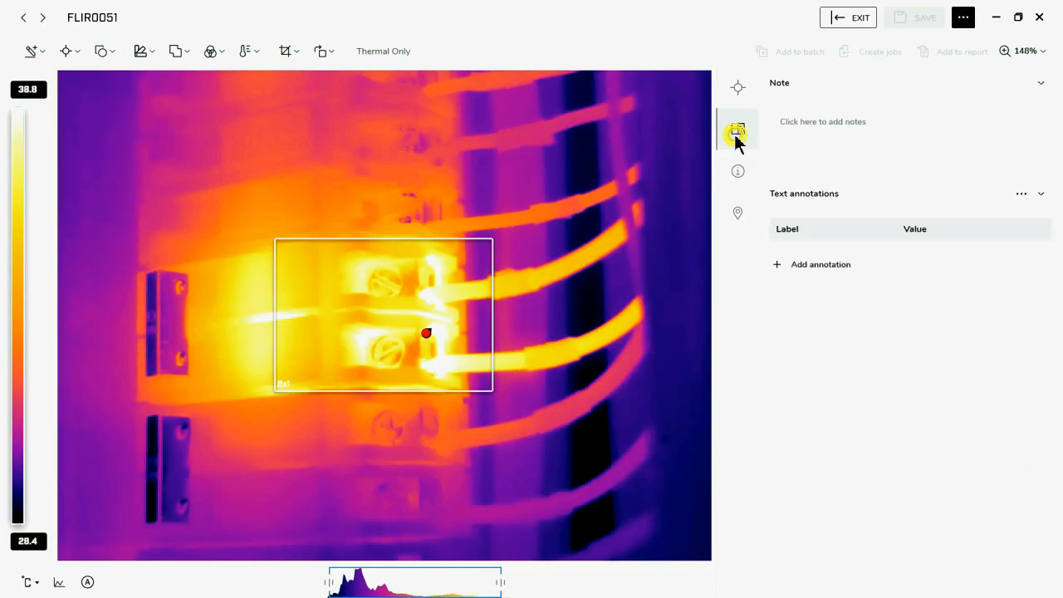
Step: Create a new text annotation template named "Sample Template"
{"action": "left_click", "coordinate": [1021, 202]}
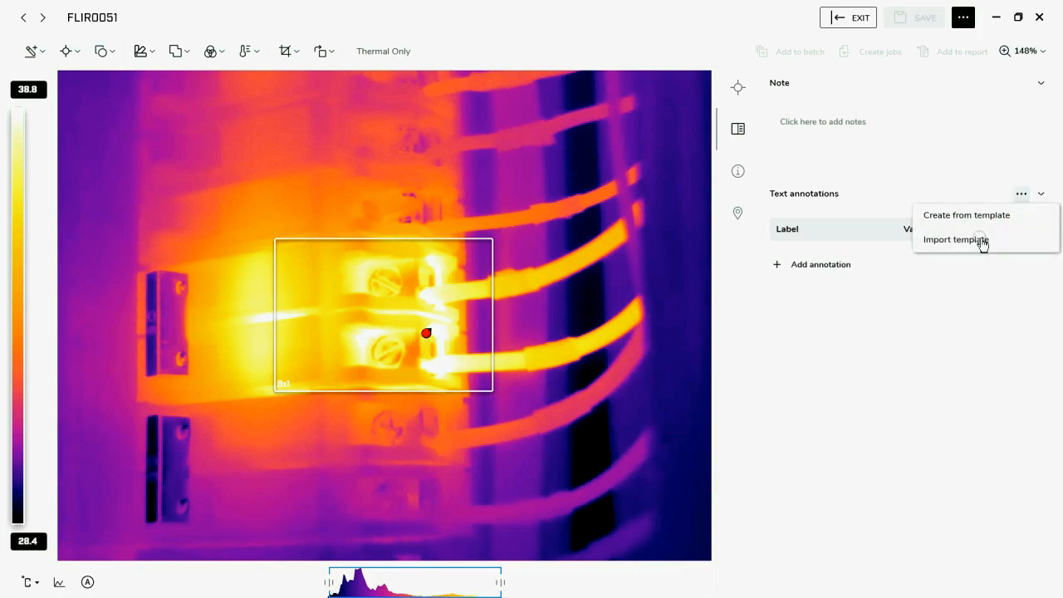
{"action": "left_click", "coordinate": [955, 243]}
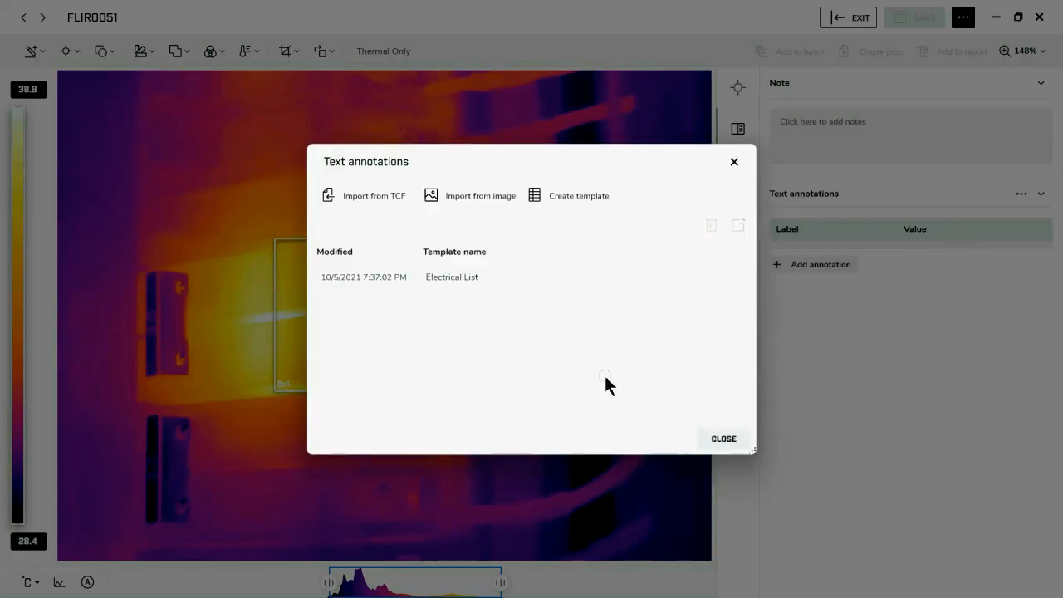
{"action": "left_click", "coordinate": [585, 195]}
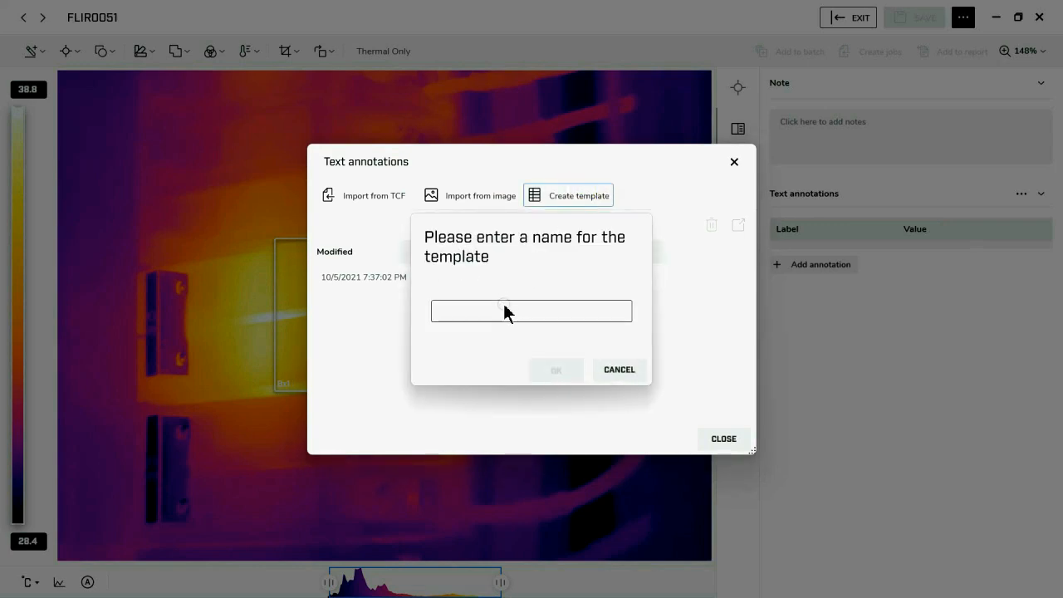
{"action": "left_click", "coordinate": [505, 306]}
{"action": "type", "text": "Sam"}
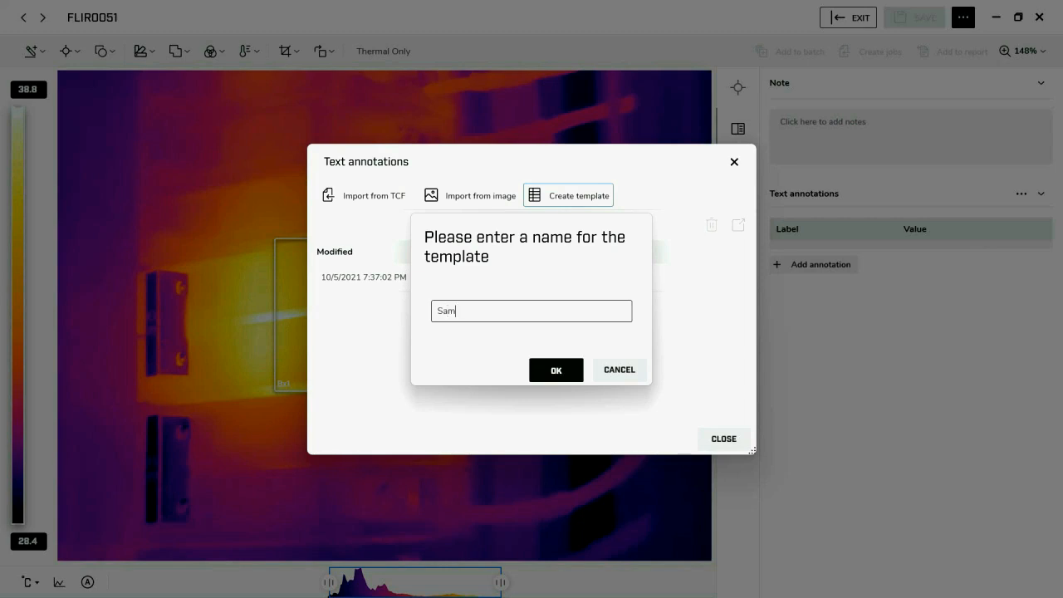
{"action": "type", "text": "ple Template"}
{"action": "left_click", "coordinate": [545, 373]}
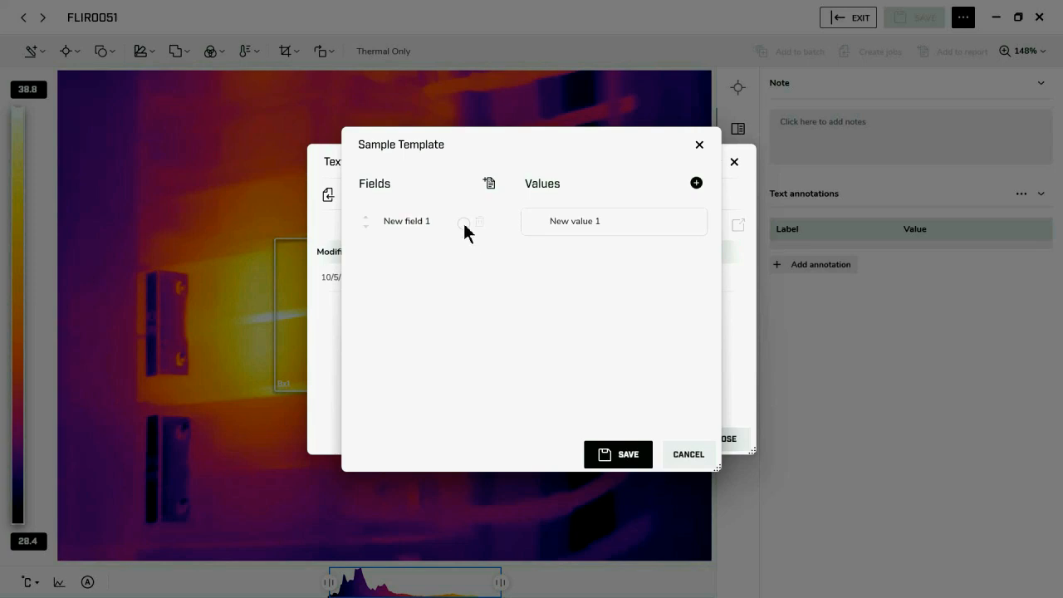
Step: Rename the template's default field to "City" and set its default value to "New York"
{"action": "left_click_drag", "start_coordinate": [444, 221], "coordinate": [382, 220]}
{"action": "type", "text": "City"}
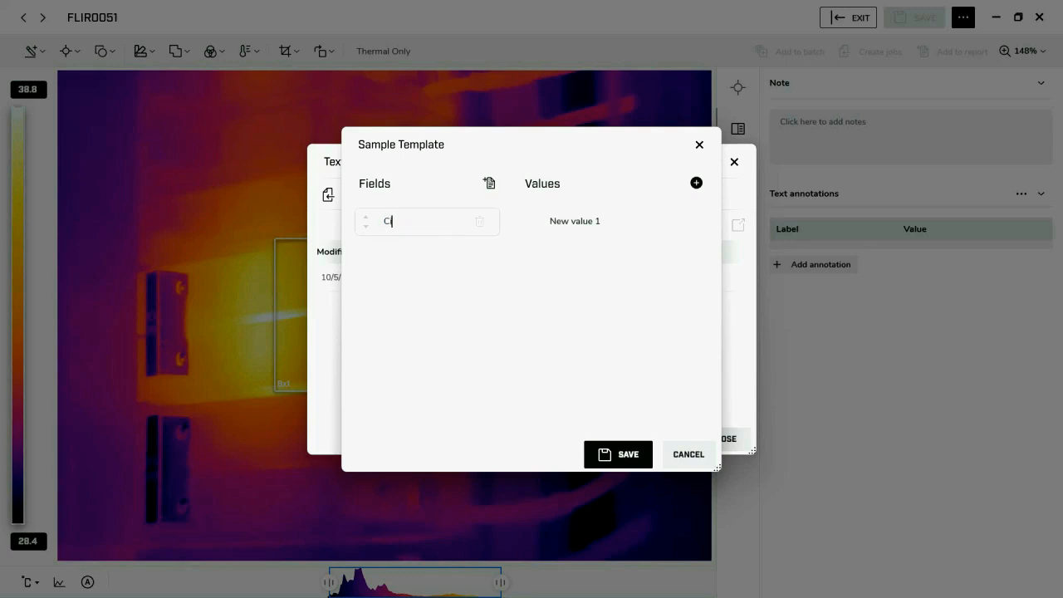
{"action": "left_click", "coordinate": [631, 220]}
{"action": "left_click_drag", "start_coordinate": [616, 225], "coordinate": [519, 223]}
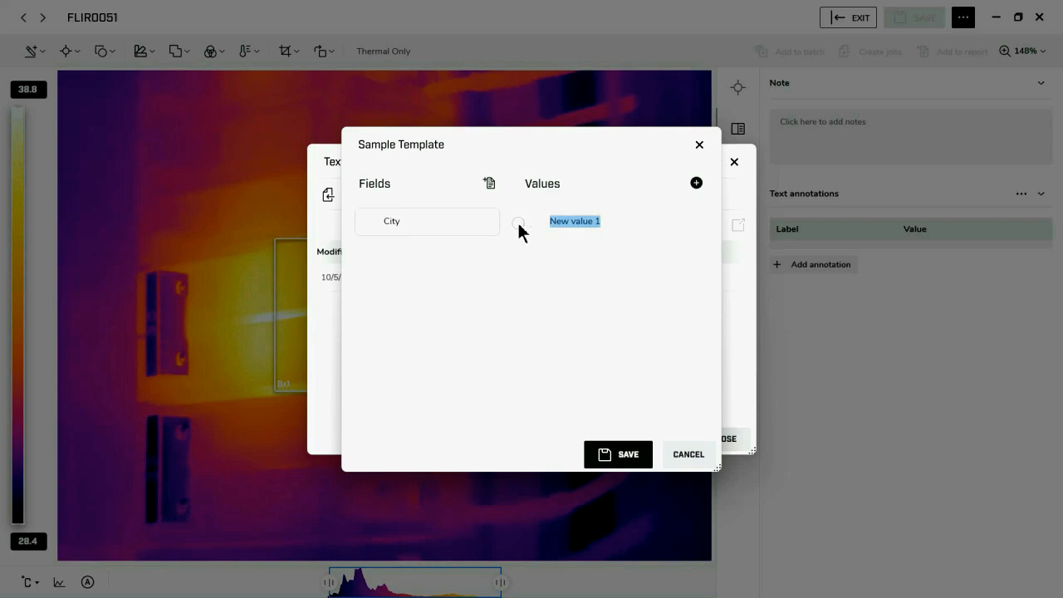
{"action": "type", "text": "New York"}
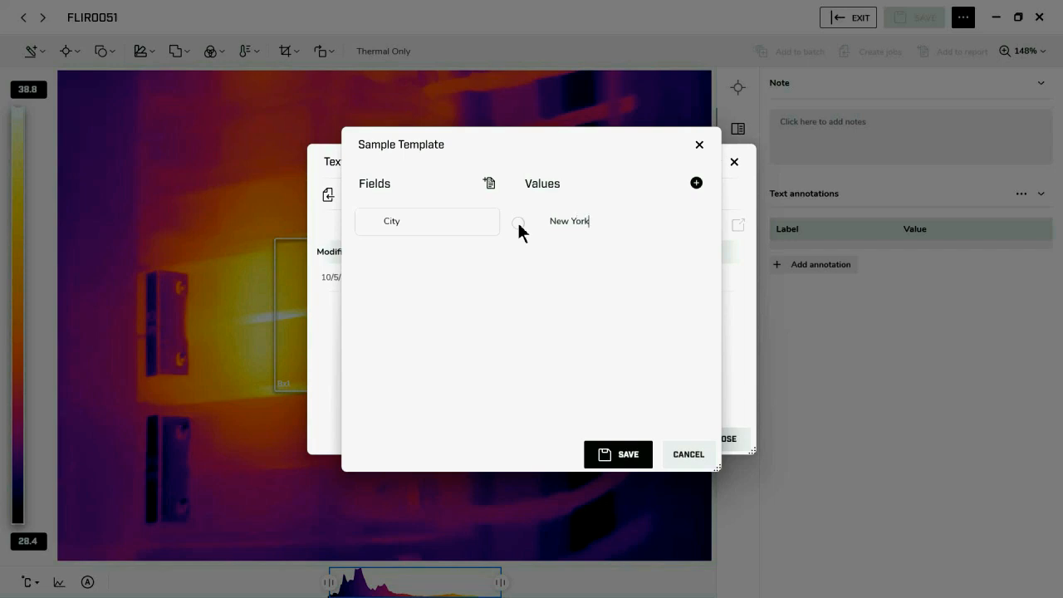
Step: Add "Toronto" and "Boston" as further selectable values of the City field
{"action": "left_click", "coordinate": [696, 183]}
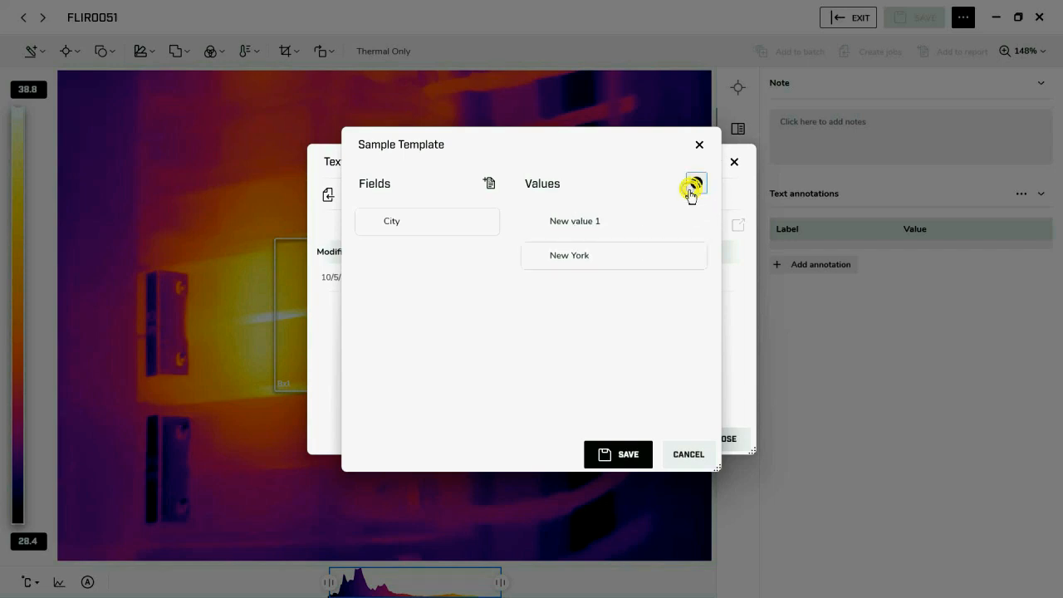
{"action": "left_click_drag", "start_coordinate": [655, 220], "coordinate": [518, 213]}
{"action": "type", "text": "T"}
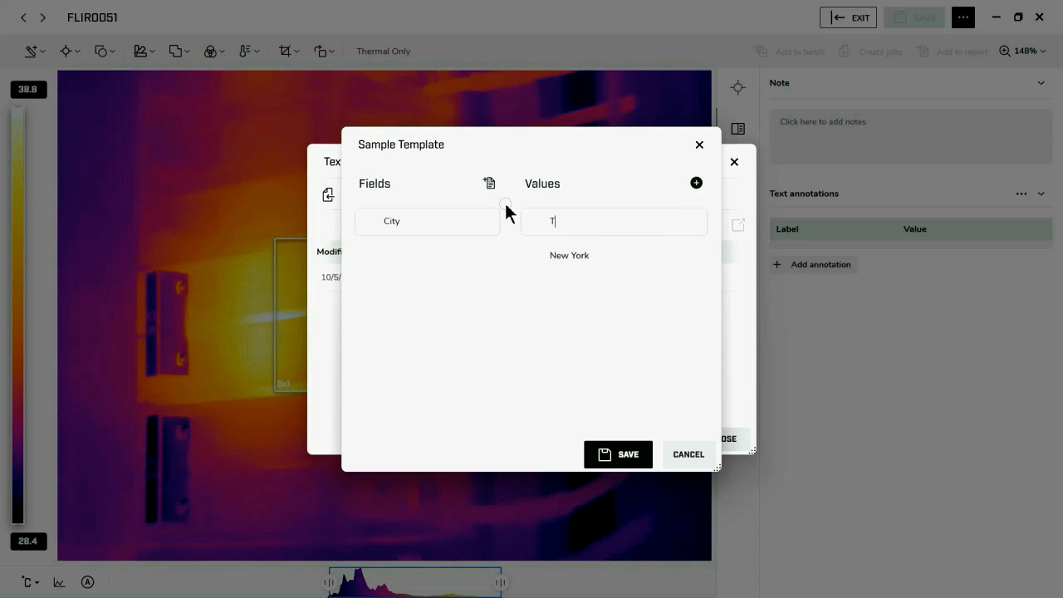
{"action": "type", "text": "oronto"}
{"action": "left_click", "coordinate": [694, 183]}
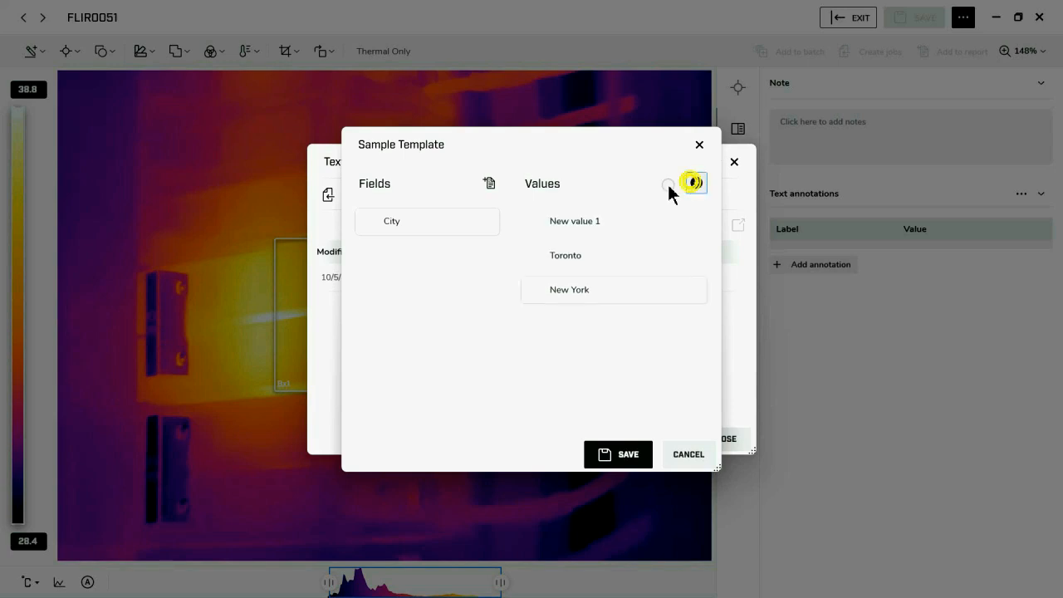
{"action": "left_click_drag", "start_coordinate": [610, 221], "coordinate": [462, 207]}
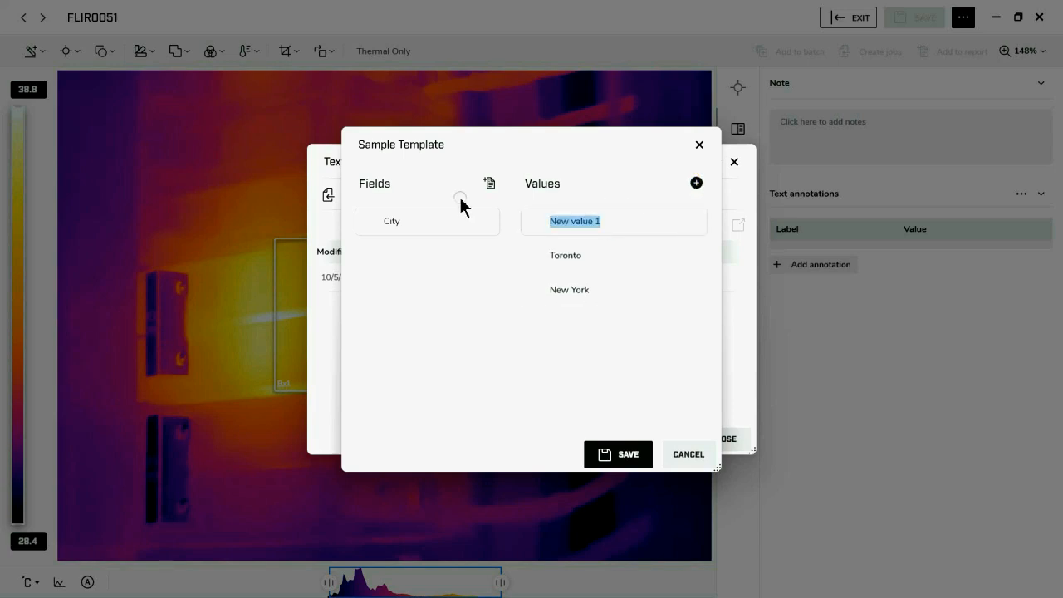
{"action": "type", "text": "Boston"}
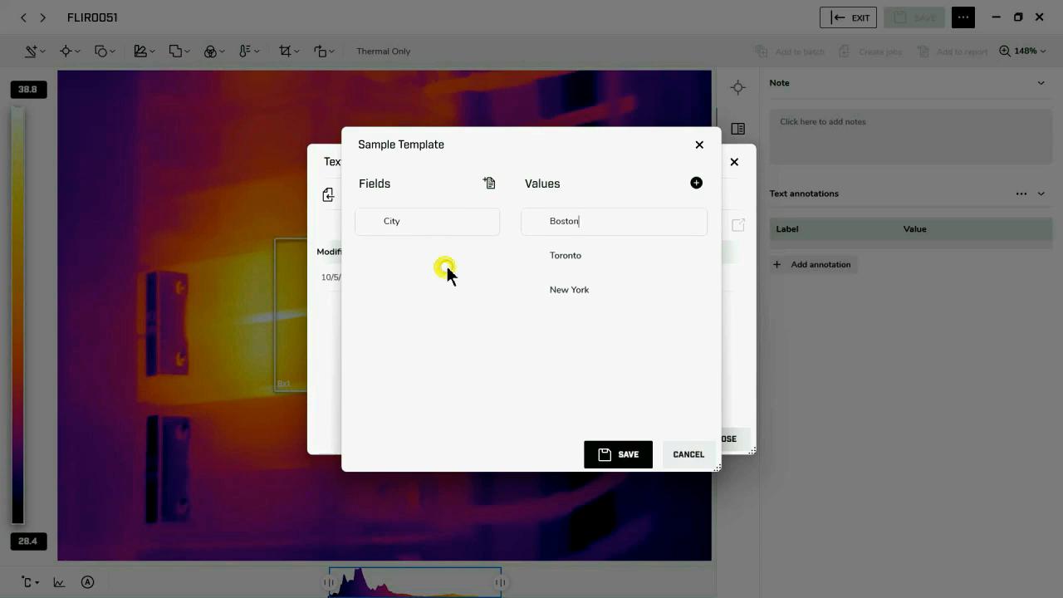
Step: Add a second field to the template and name it "Buidling"
{"action": "left_click", "coordinate": [489, 183]}
{"action": "left_click", "coordinate": [429, 220]}
{"action": "triple_click", "coordinate": [441, 221]}
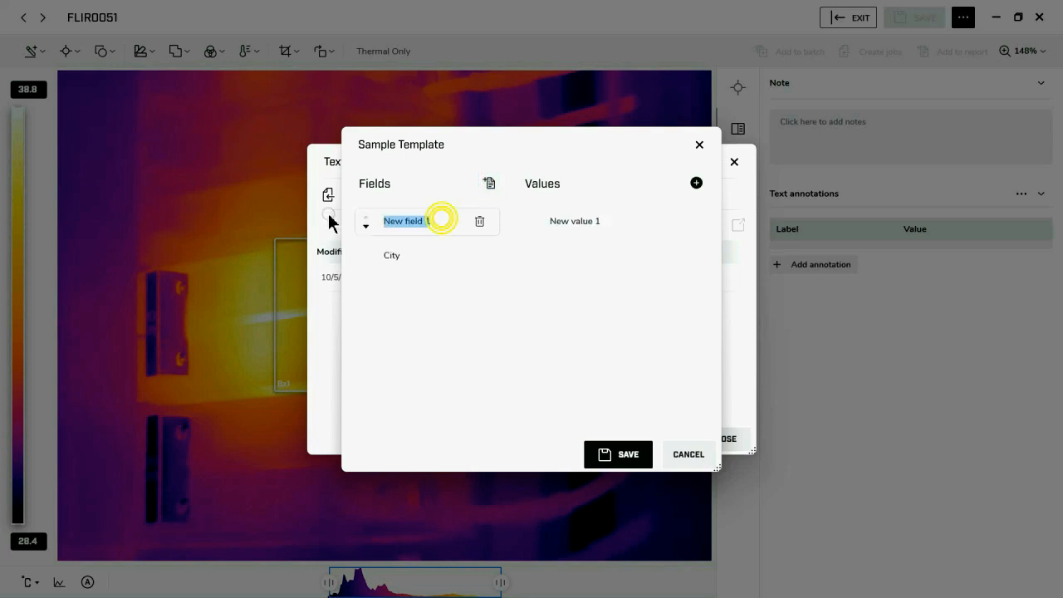
{"action": "type", "text": "Buid"}
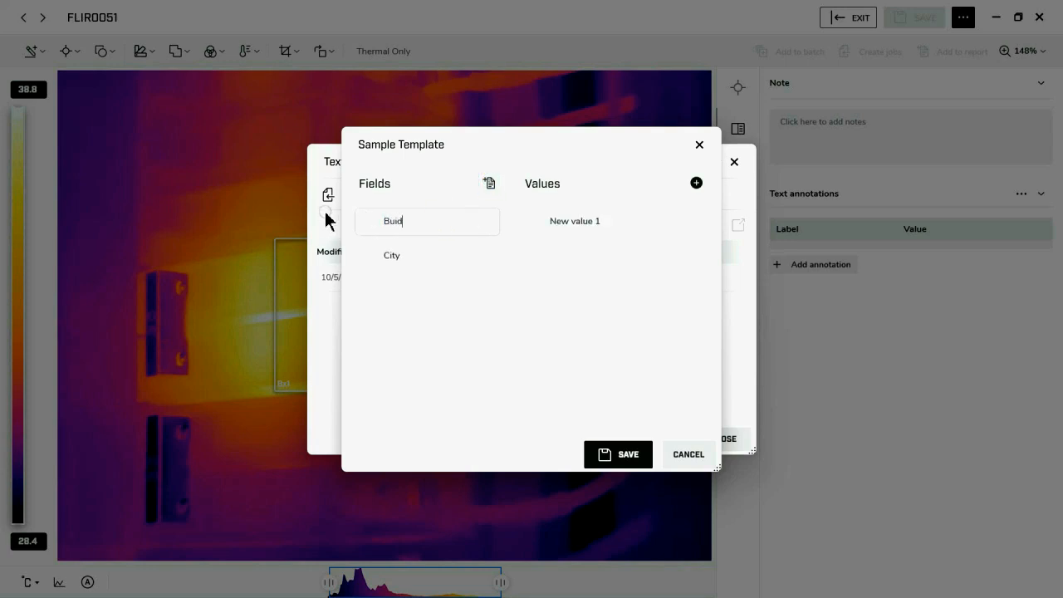
{"action": "type", "text": "ling"}
Step: Set the default value of the "Buidling" field to "Police Station" and add "Library" as a second selectable value
{"action": "left_click", "coordinate": [541, 226]}
{"action": "left_click_drag", "start_coordinate": [615, 223], "coordinate": [532, 230]}
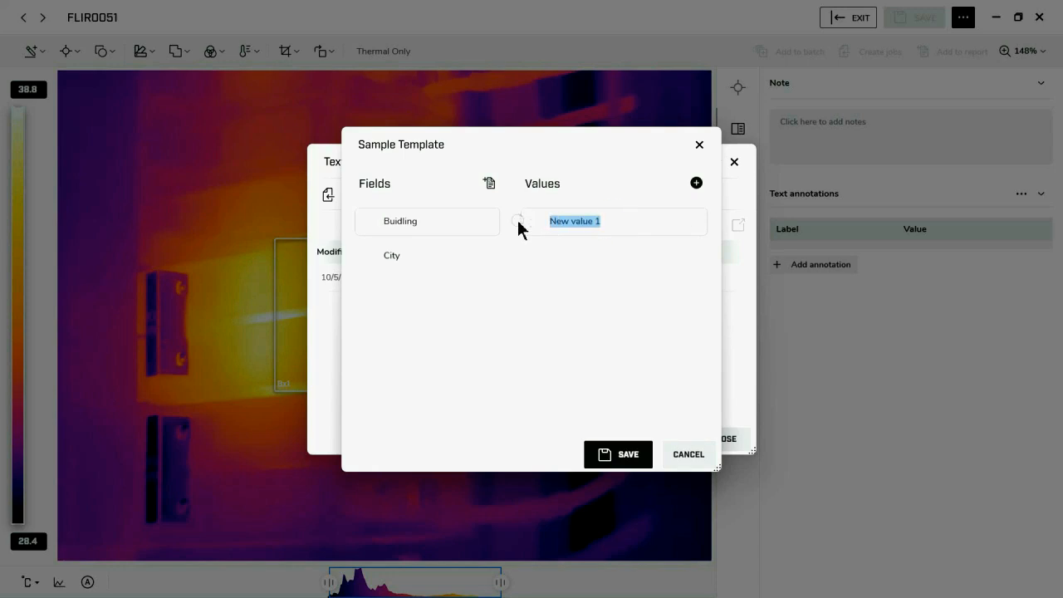
{"action": "type", "text": "Po"}
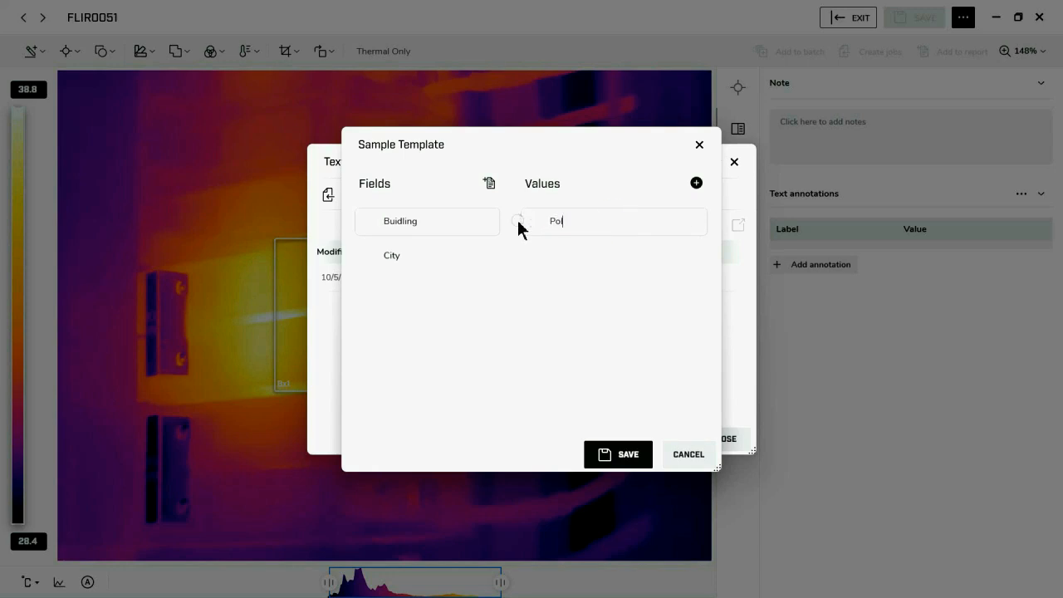
{"action": "type", "text": "lice Station"}
{"action": "left_click", "coordinate": [696, 184]}
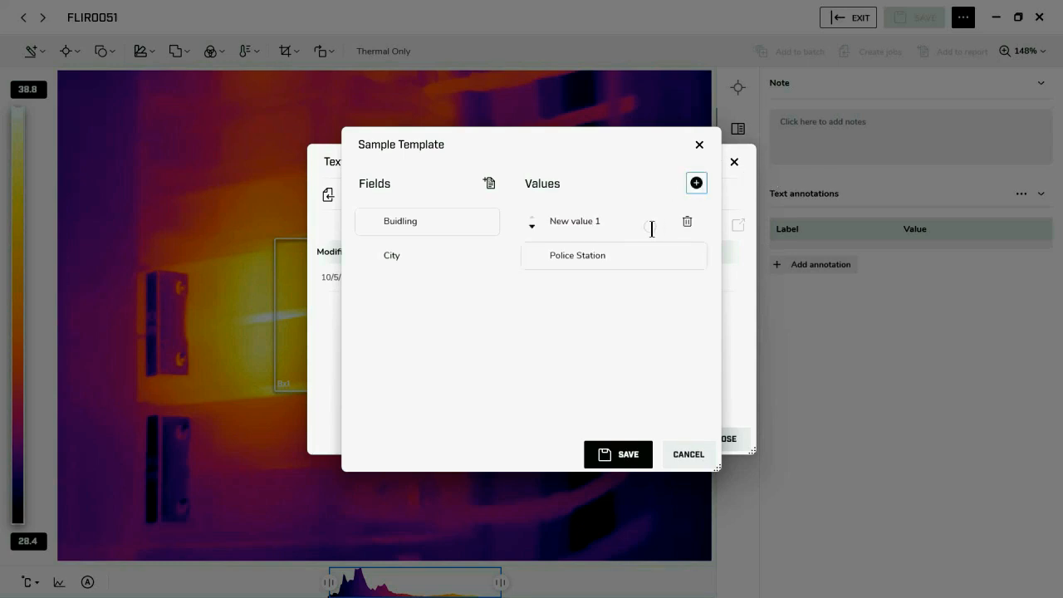
{"action": "left_click", "coordinate": [652, 229]}
{"action": "type", "text": "4"}
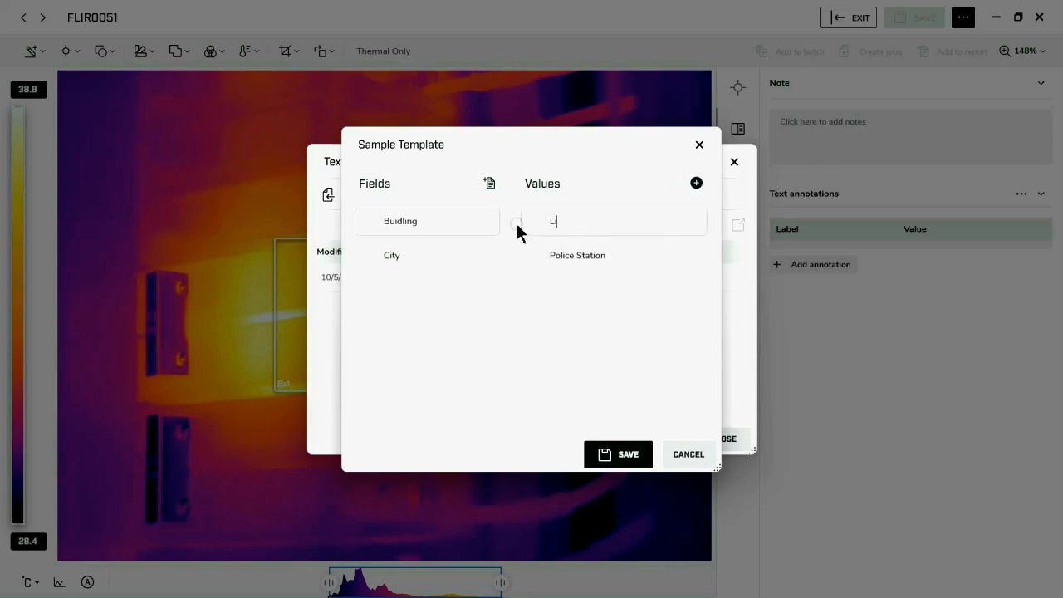
{"action": "type", "text": "ibrary"}
Step: Add a third field to the template and name it "Location"
{"action": "left_click", "coordinate": [490, 183]}
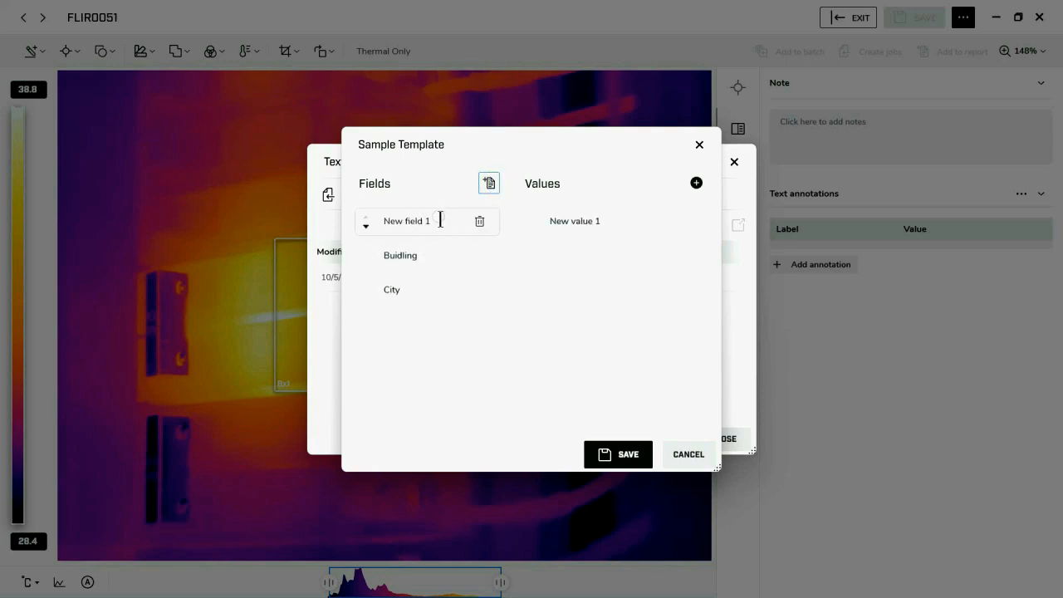
{"action": "left_click_drag", "start_coordinate": [439, 220], "coordinate": [325, 227]}
{"action": "type", "text": "L"}
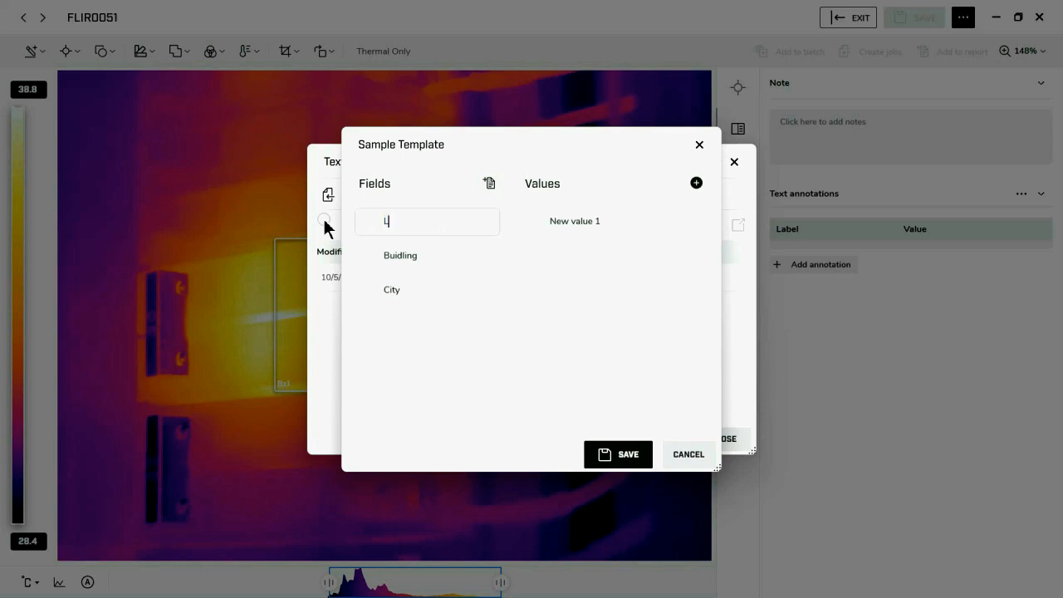
{"action": "type", "text": "ocation"}
Step: Give the Location field the values "Electrical Room" and "Pump Room", and save the template
{"action": "left_click_drag", "start_coordinate": [621, 219], "coordinate": [519, 226]}
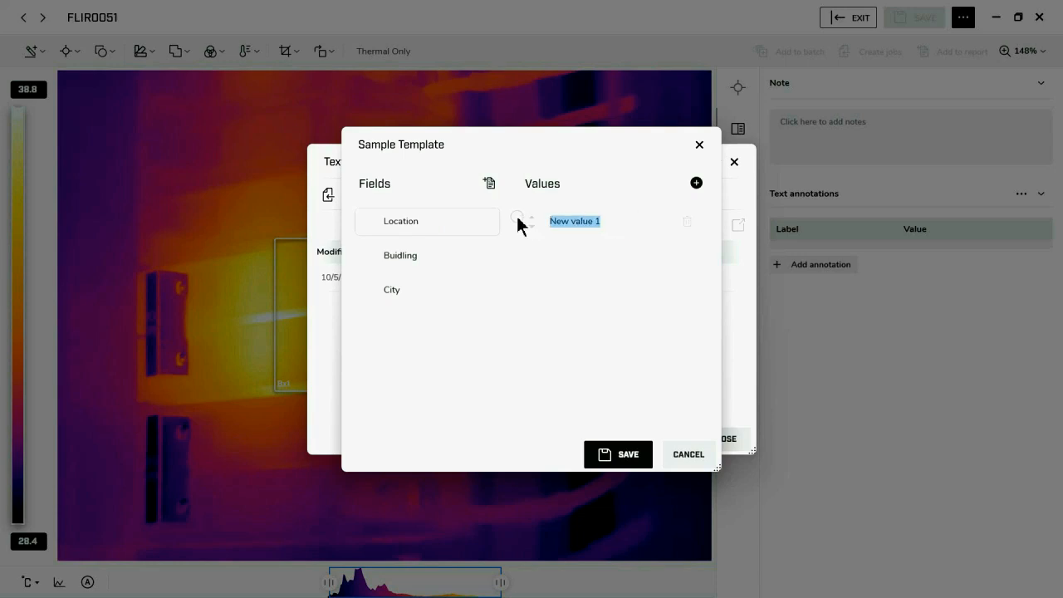
{"action": "type", "text": "R"}
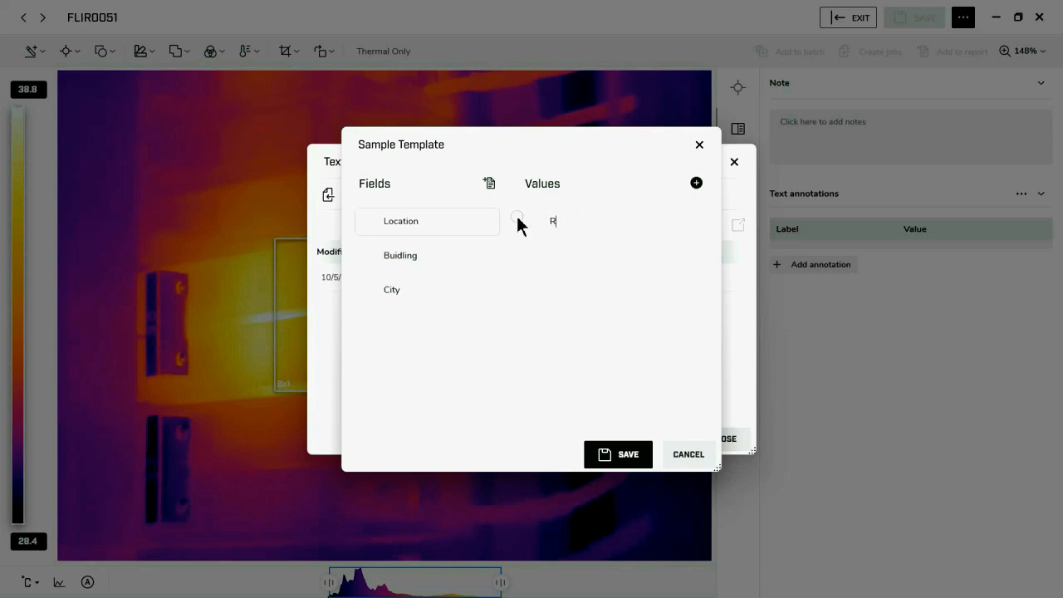
{"action": "key", "text": "BackSpace"}
{"action": "type", "text": "Electrical Room"}
{"action": "left_click", "coordinate": [696, 182]}
{"action": "left_click", "coordinate": [644, 221]}
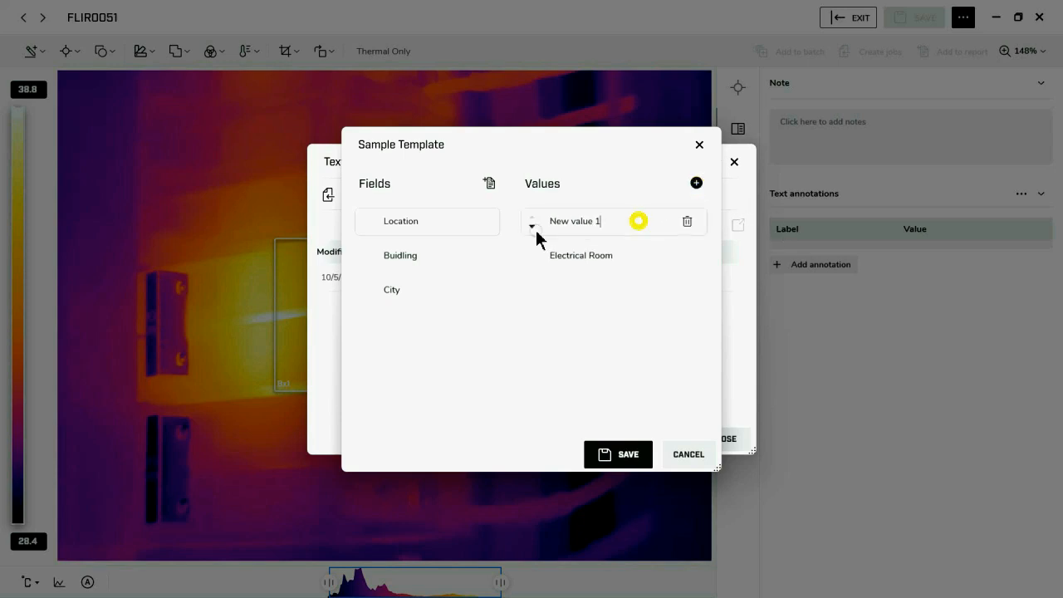
{"action": "type", "text": "P"}
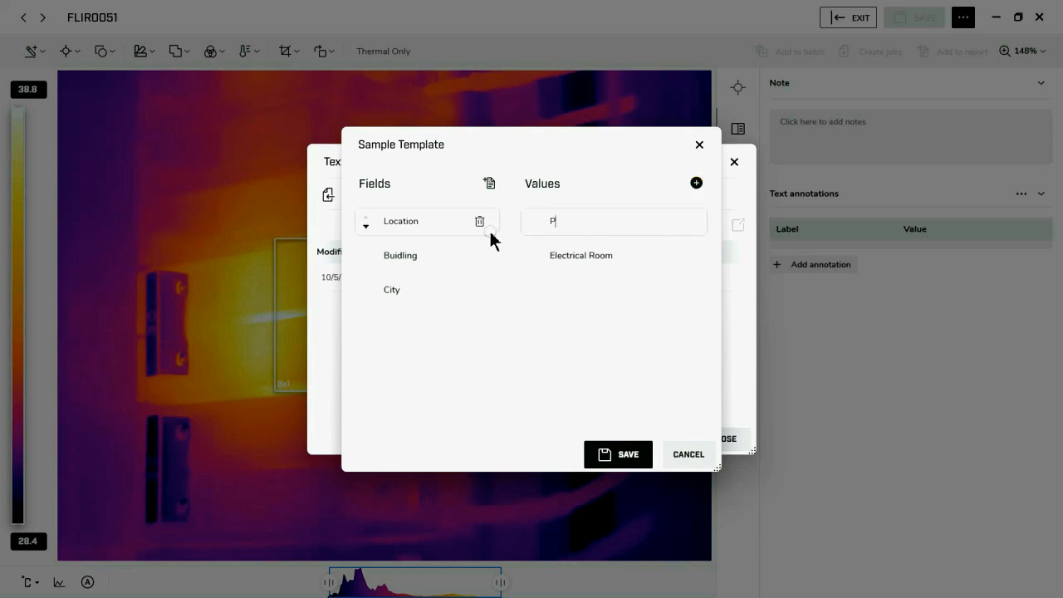
{"action": "type", "text": "ump"}
{"action": "type", "text": "Room"}
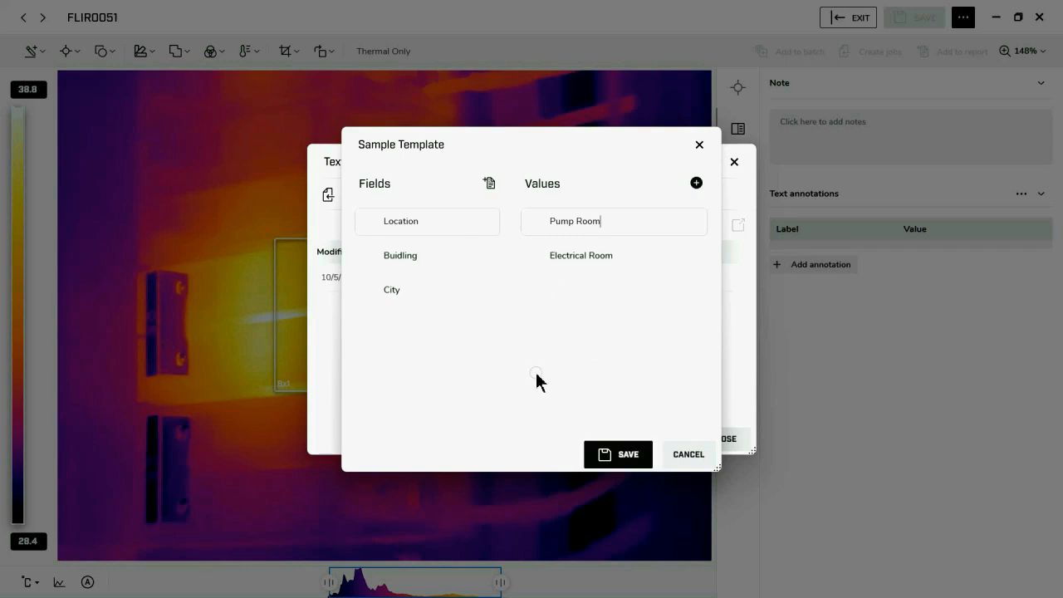
{"action": "left_click", "coordinate": [618, 457]}
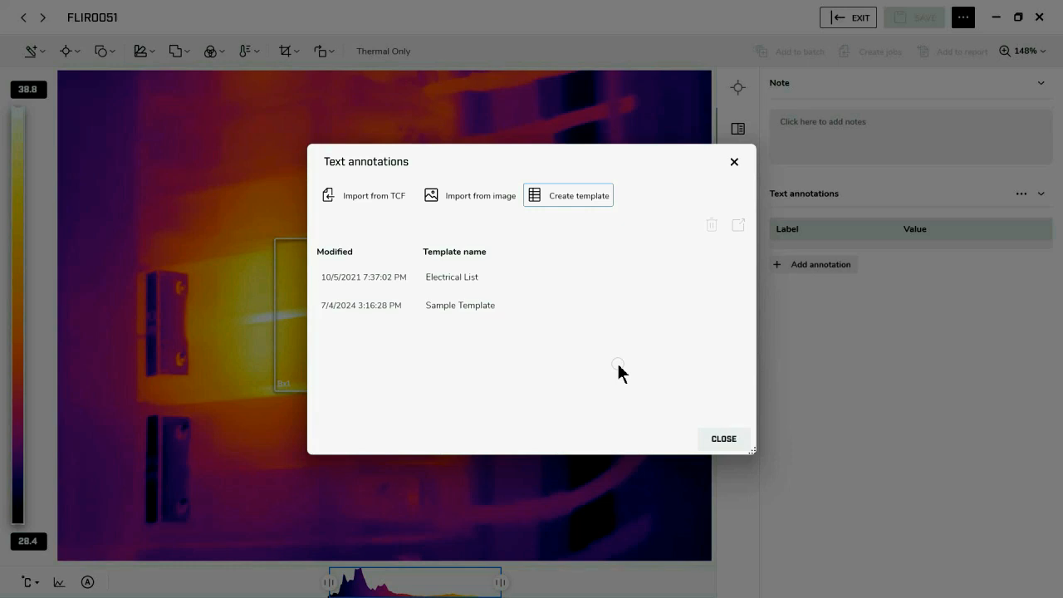
Step: Export "Sample Template" as a TCF file to the TextTableTemplates folder on USB Drive (D:), and close the template manager
{"action": "left_click", "coordinate": [669, 309]}
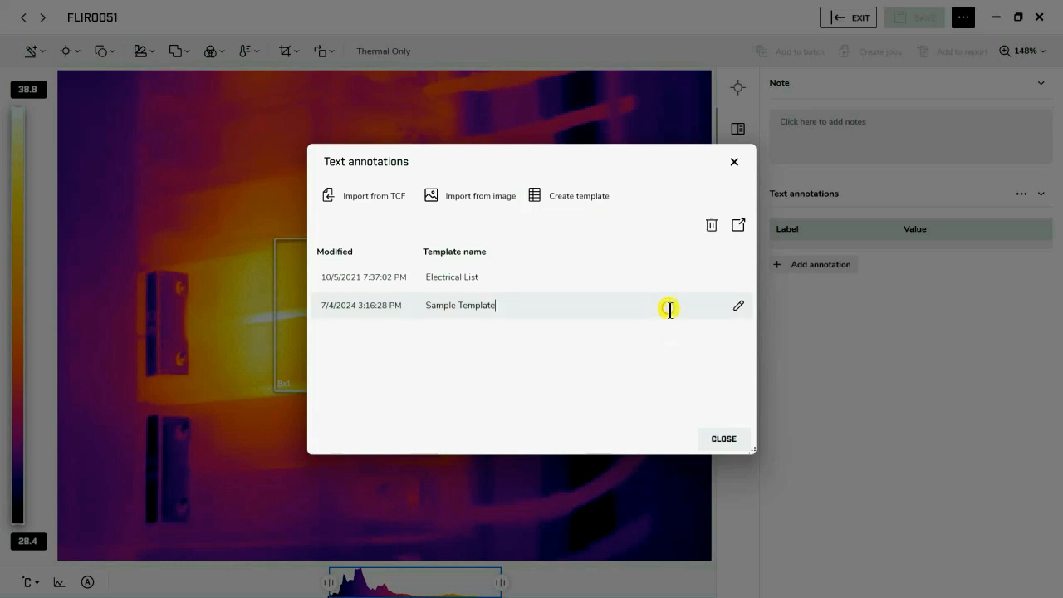
{"action": "left_click", "coordinate": [592, 372]}
{"action": "left_click", "coordinate": [740, 225]}
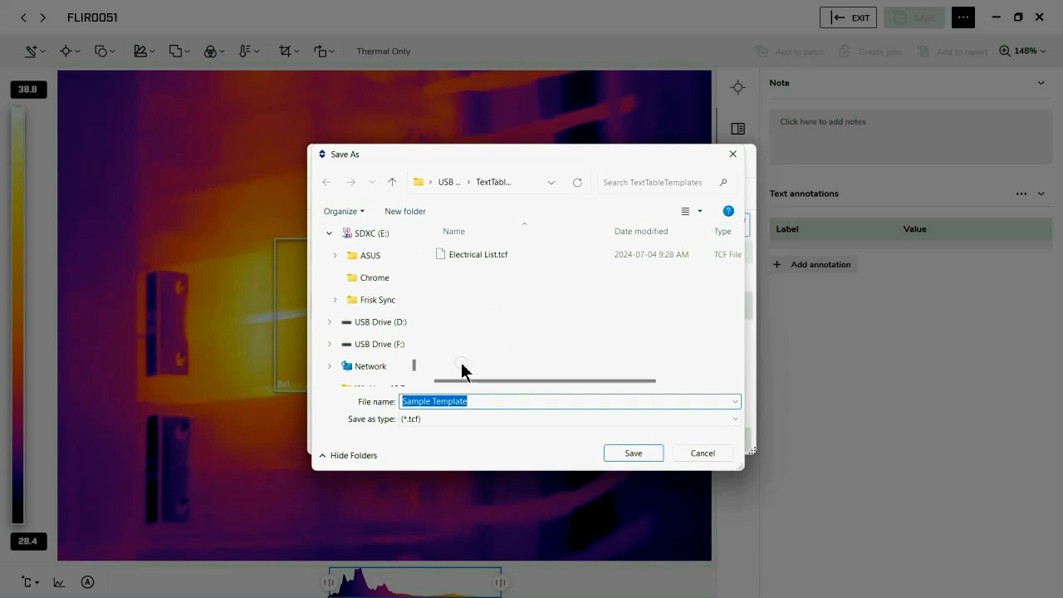
{"action": "left_click", "coordinate": [330, 322]}
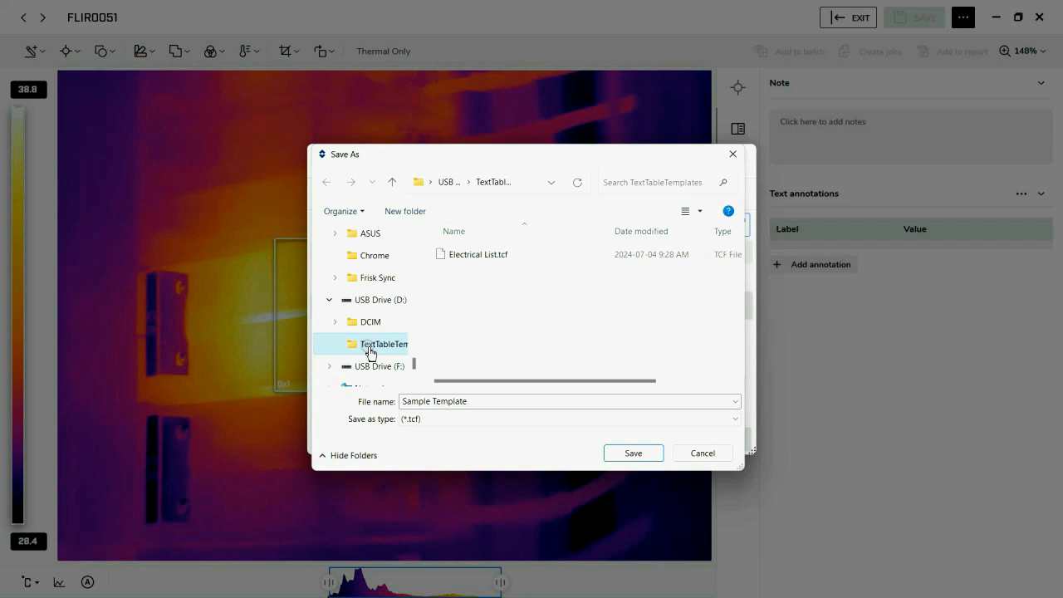
{"action": "left_click", "coordinate": [392, 181]}
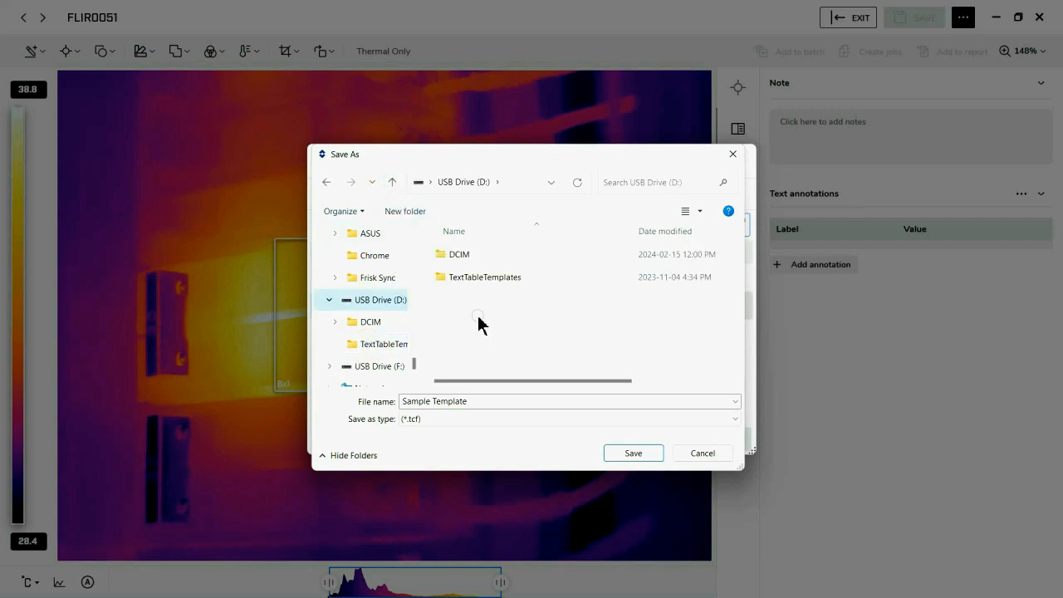
{"action": "double_click", "coordinate": [475, 277]}
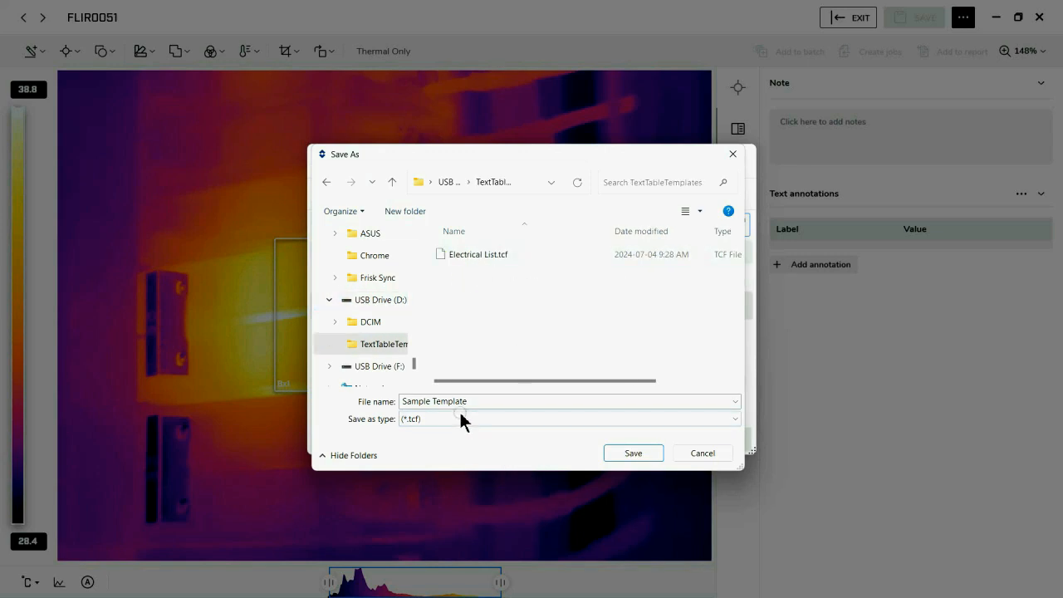
{"action": "left_click", "coordinate": [648, 453]}
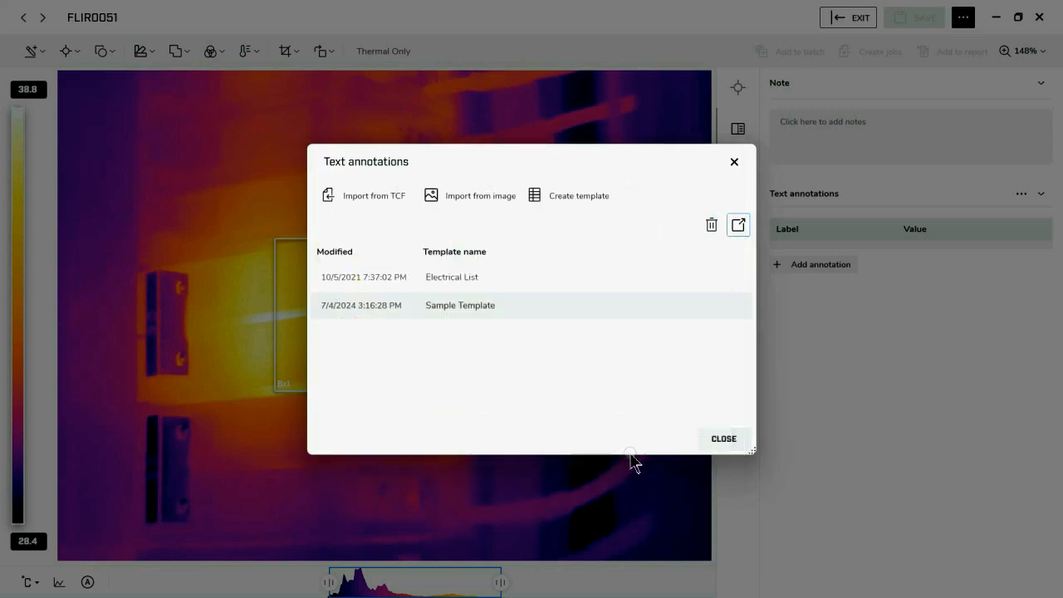
{"action": "left_click", "coordinate": [722, 448]}
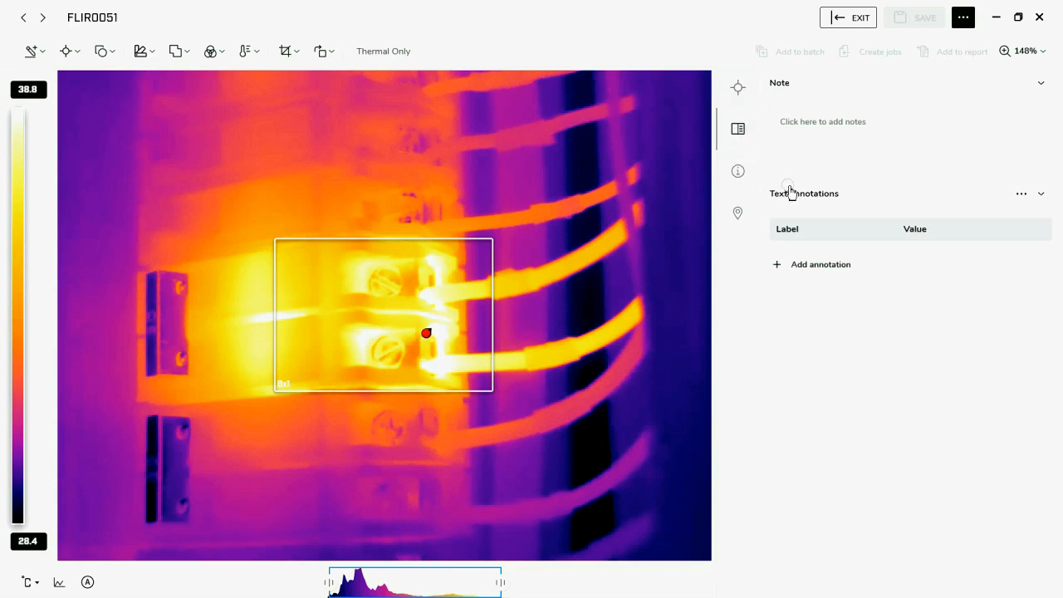
Step: Start creating the image's text annotations from a template and choose "Electrical List"
{"action": "left_click", "coordinate": [1026, 198]}
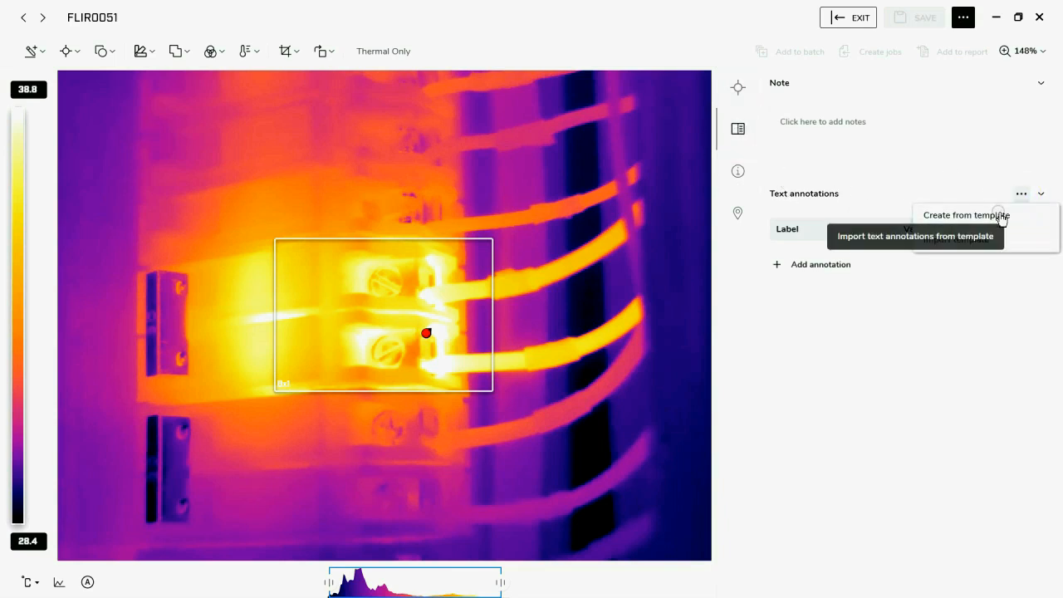
{"action": "left_click", "coordinate": [1001, 218]}
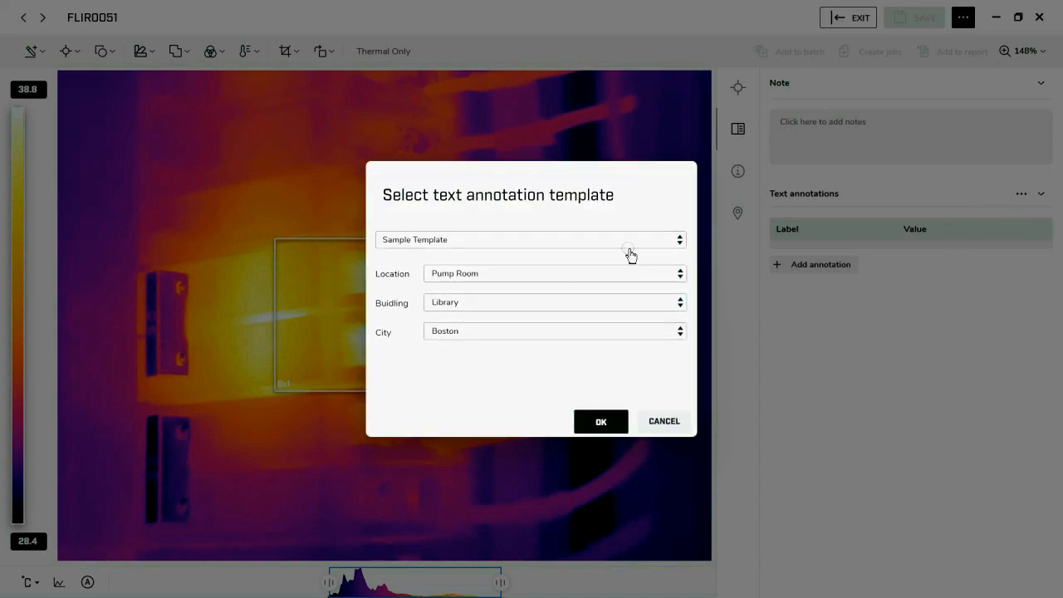
{"action": "left_click", "coordinate": [680, 241]}
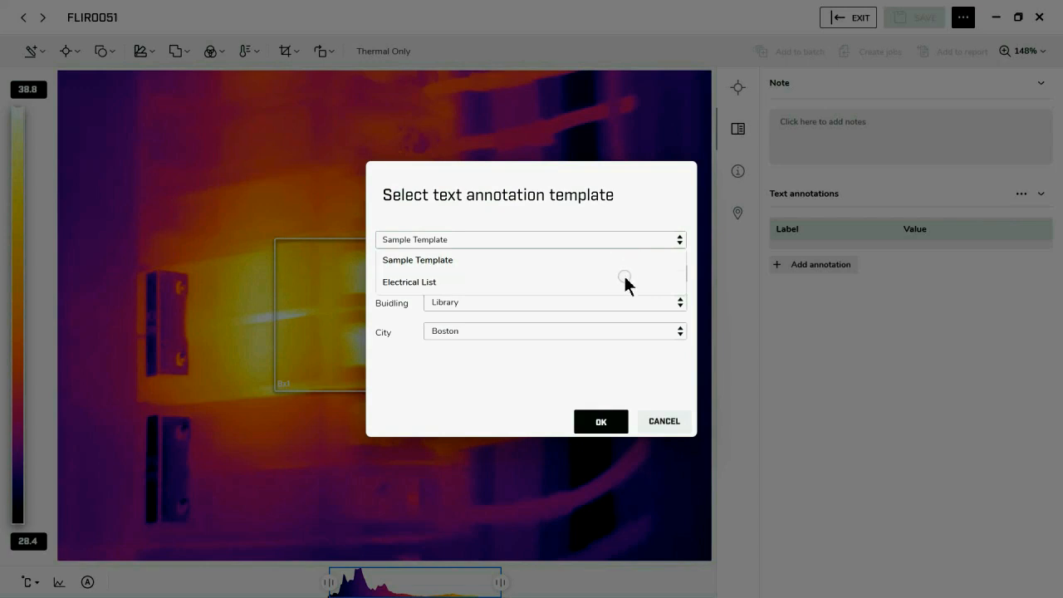
{"action": "left_click", "coordinate": [624, 279]}
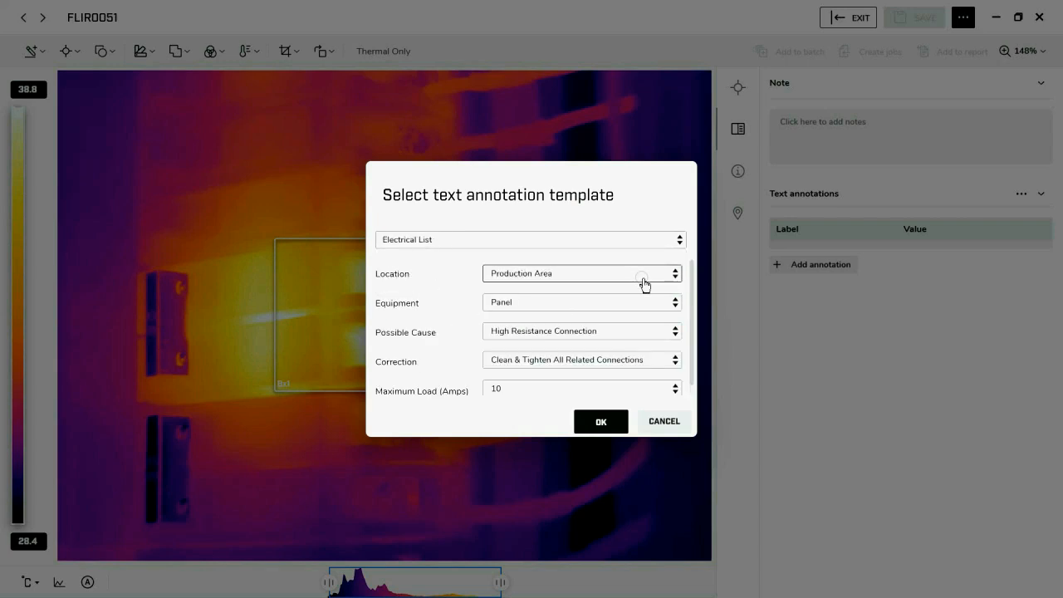
Step: Set Location to "Electrical Closet", Equipment to "Control Panel" and Correction to "Replace Fuse\Fuse Clips As Necessary"
{"action": "left_click", "coordinate": [674, 273]}
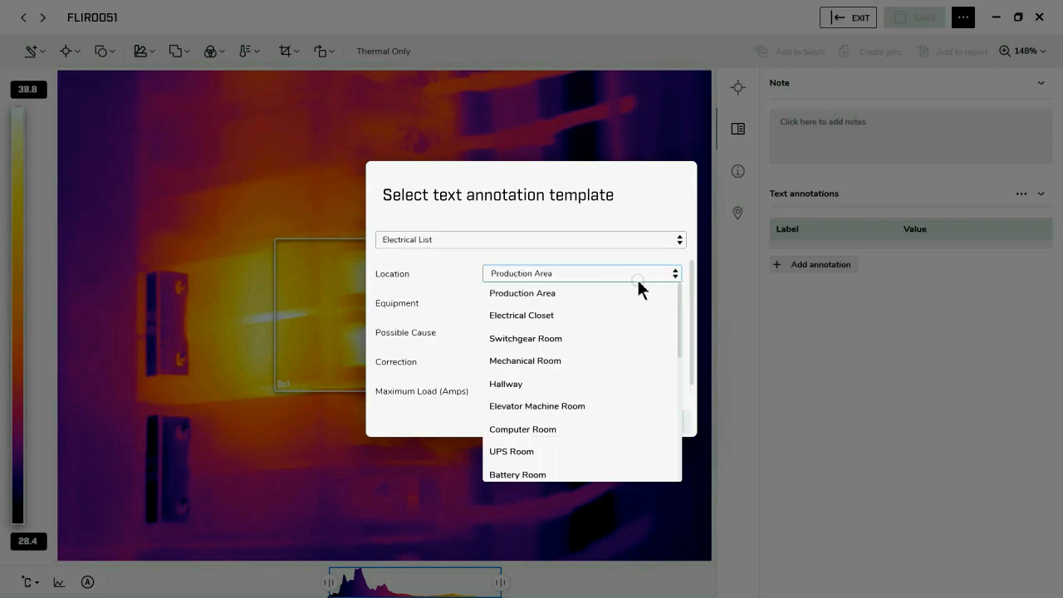
{"action": "left_click", "coordinate": [567, 316]}
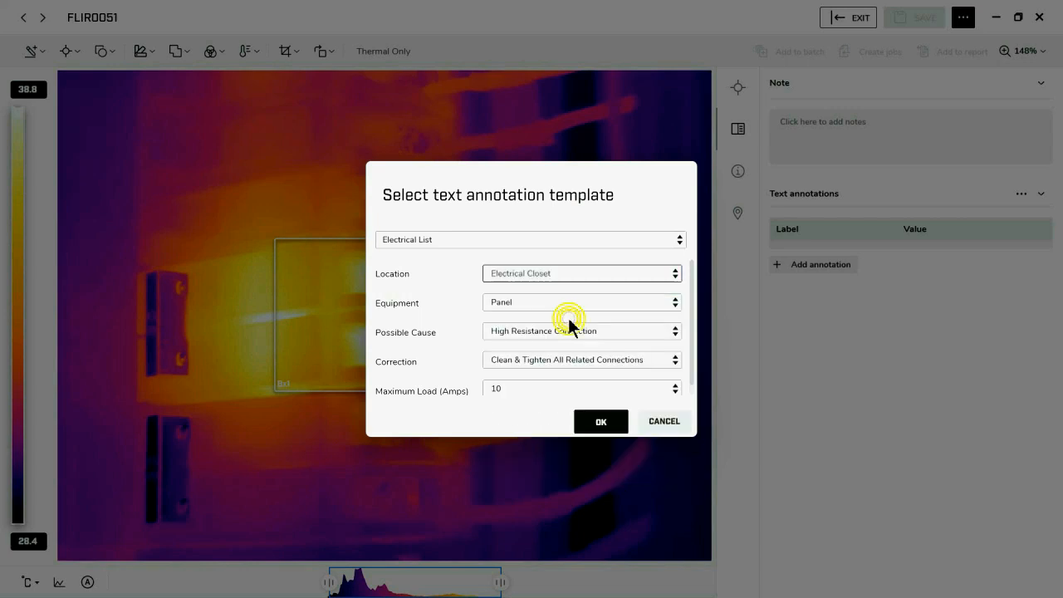
{"action": "left_click", "coordinate": [676, 305]}
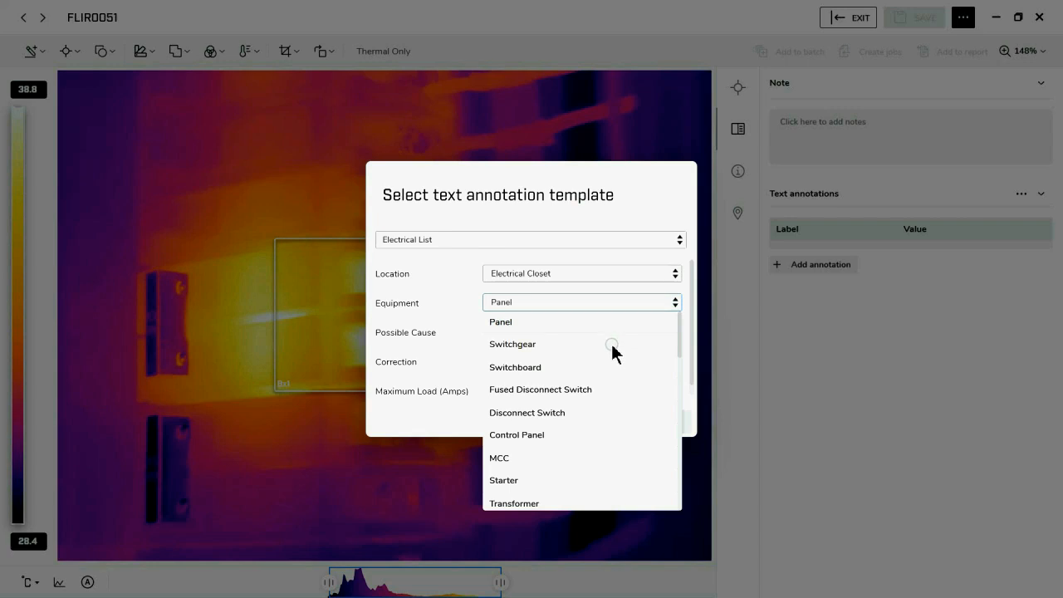
{"action": "left_click", "coordinate": [542, 433]}
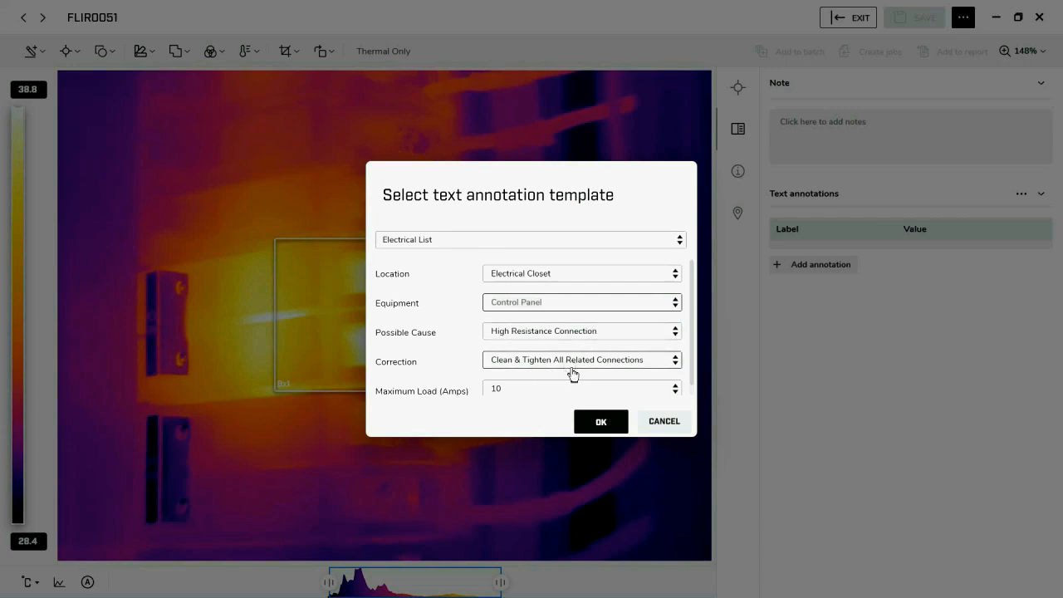
{"action": "left_click", "coordinate": [678, 366]}
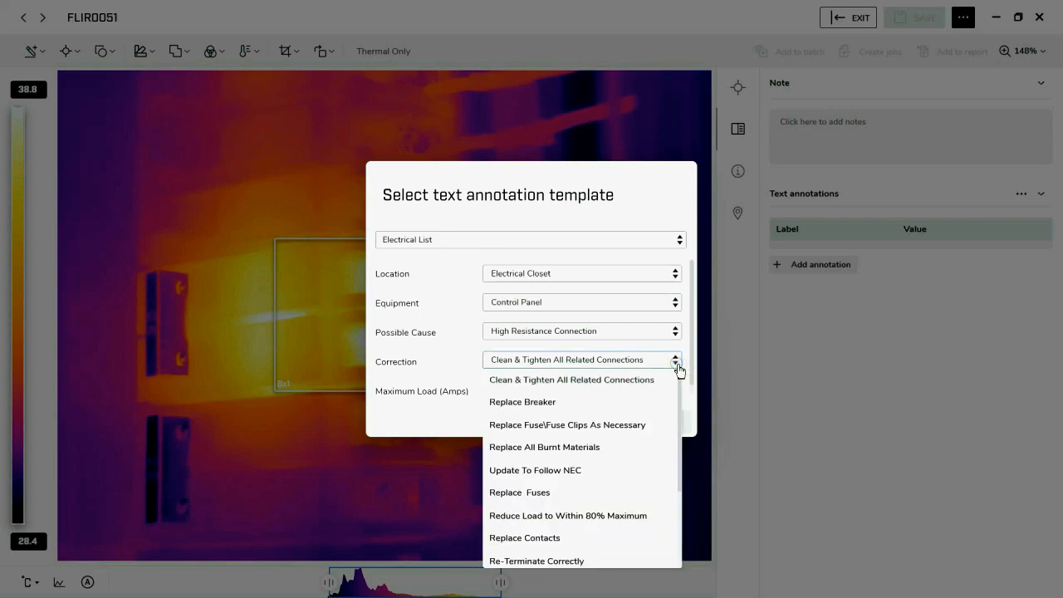
{"action": "left_click", "coordinate": [570, 425]}
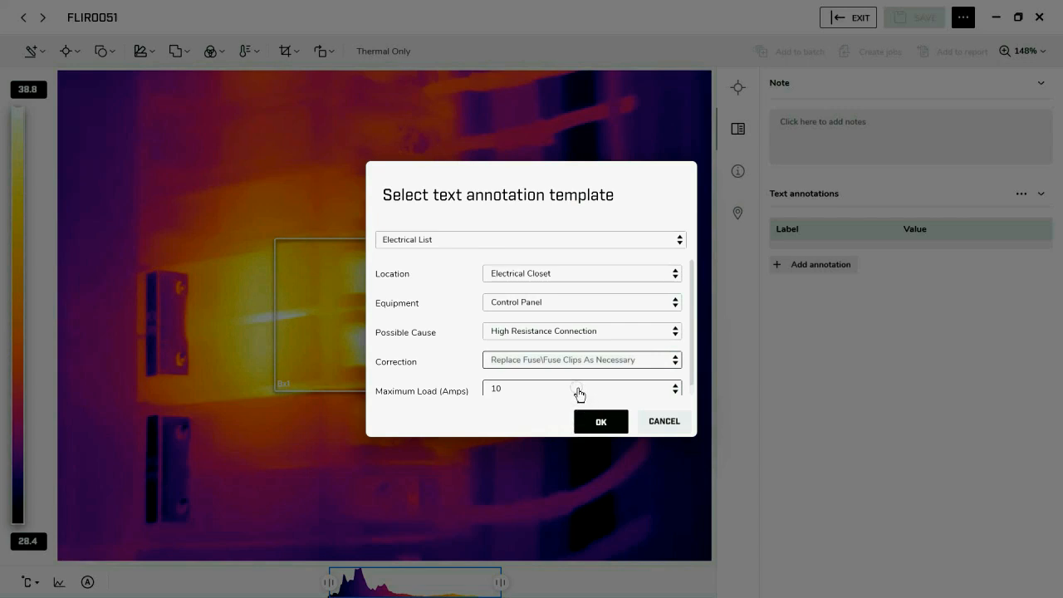
Step: Set the Maximum Load (Amps) to 120 and apply the template's annotations to the image
{"action": "left_click", "coordinate": [576, 390]}
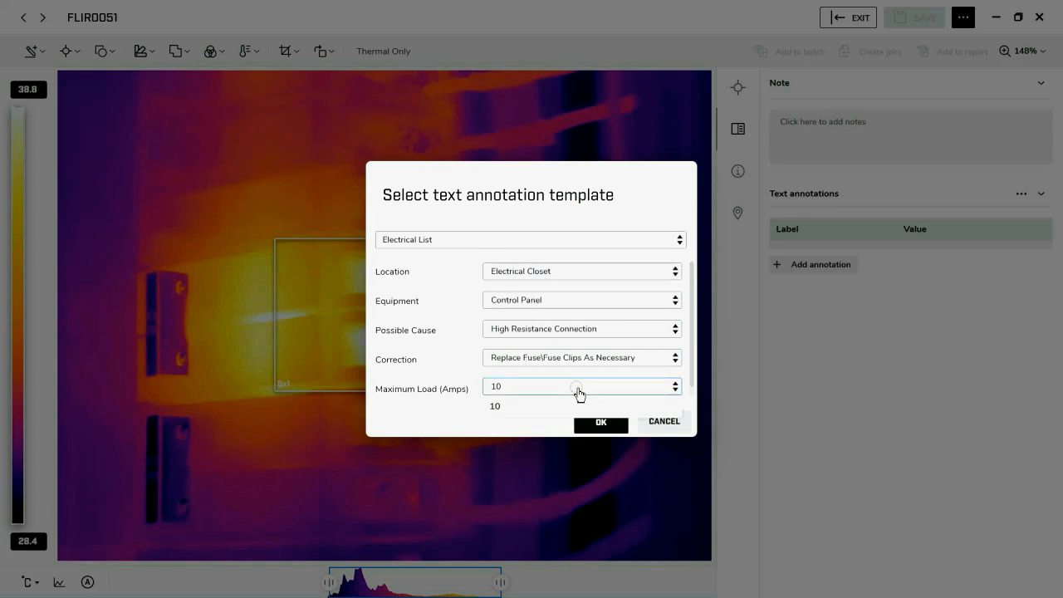
{"action": "left_click", "coordinate": [513, 393]}
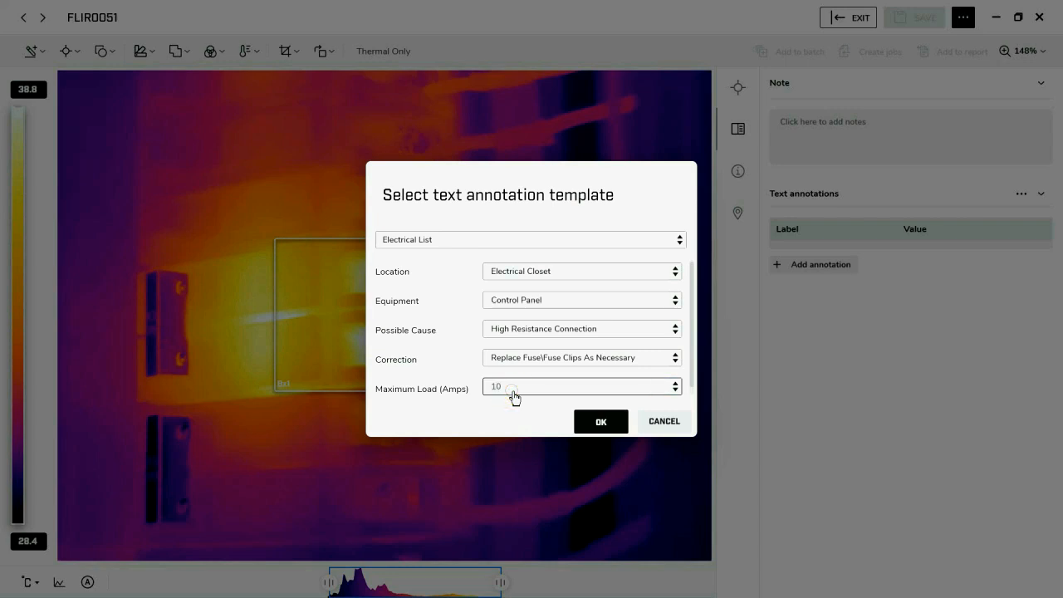
{"action": "type", "text": "120"}
{"action": "left_click", "coordinate": [593, 424]}
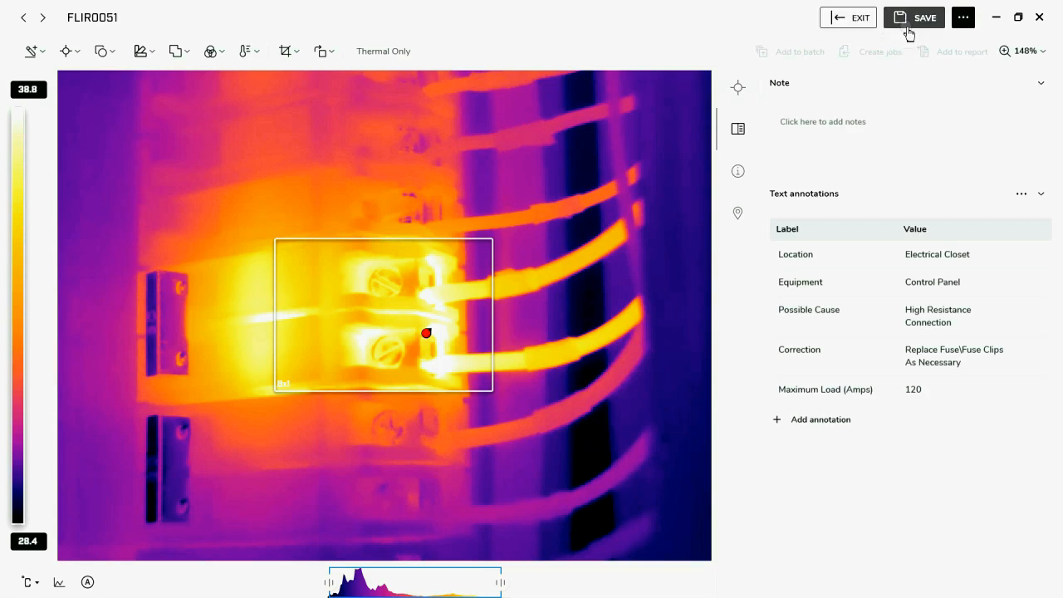
Step: Save the annotated image, return to the report and check the Text annotations table on page 1
{"action": "left_click", "coordinate": [909, 23]}
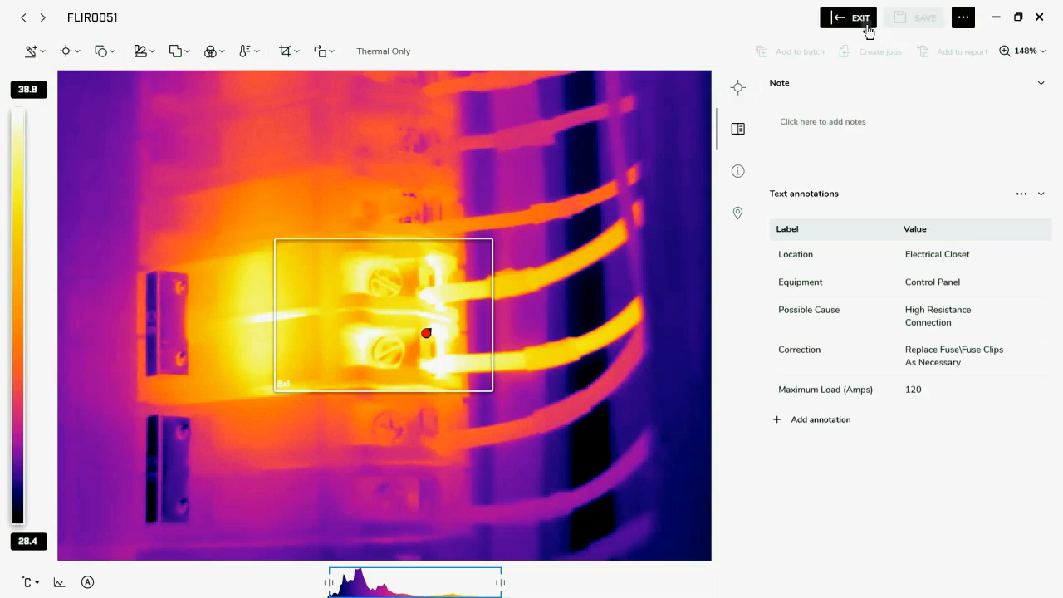
{"action": "left_click", "coordinate": [864, 25]}
{"action": "scroll", "coordinate": [733, 264], "scroll_direction": "down", "scroll_amount": 5}
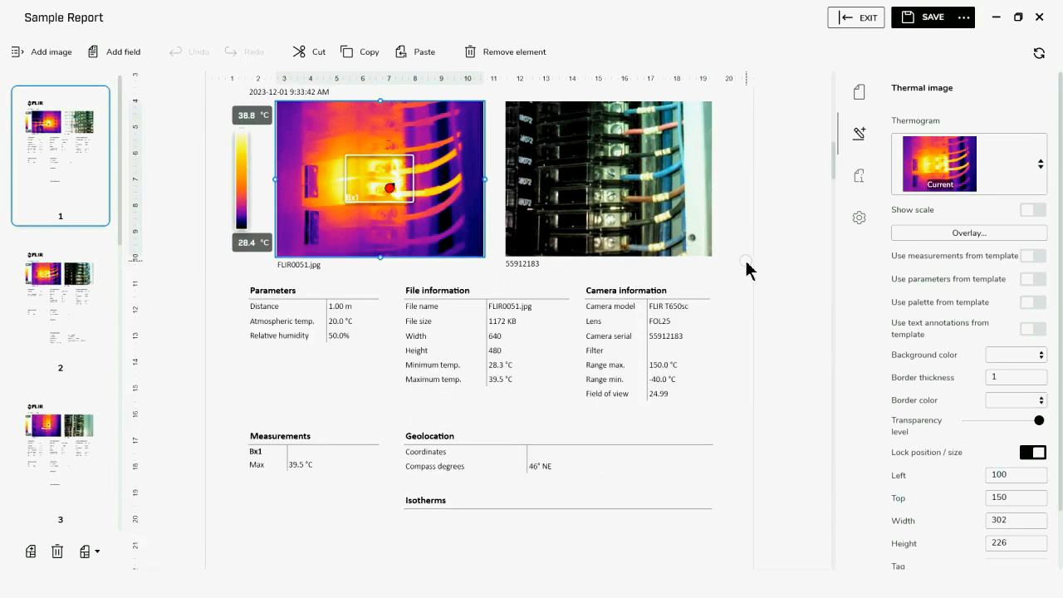
{"action": "scroll", "coordinate": [746, 268], "scroll_direction": "down", "scroll_amount": 5}
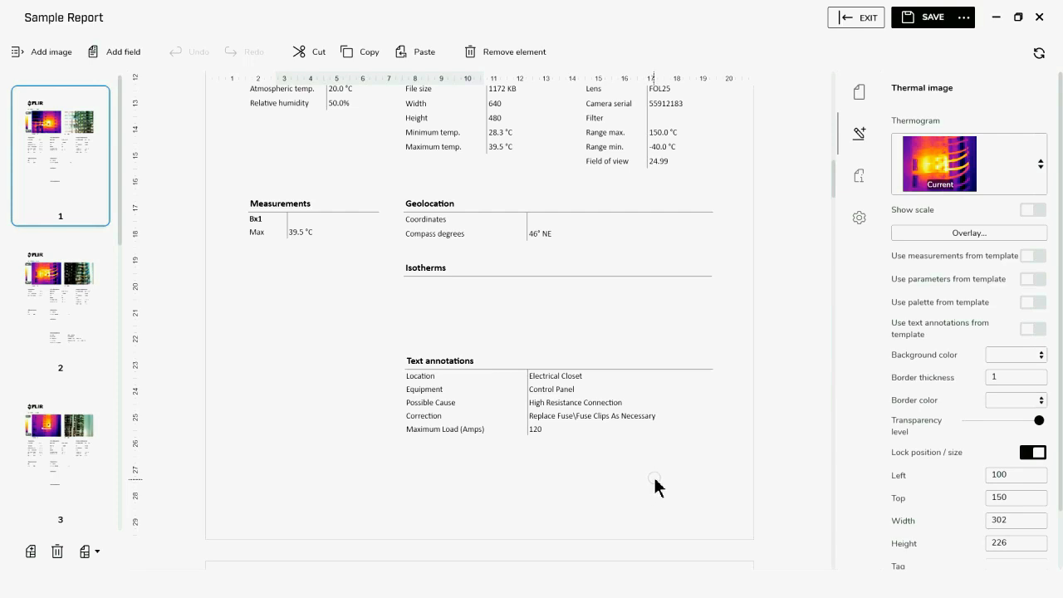
Step: Open the page 1 thermal image from the report and set its Maximum Load (Amps) annotation to 50
{"action": "scroll", "coordinate": [357, 154], "scroll_direction": "up", "scroll_amount": 3}
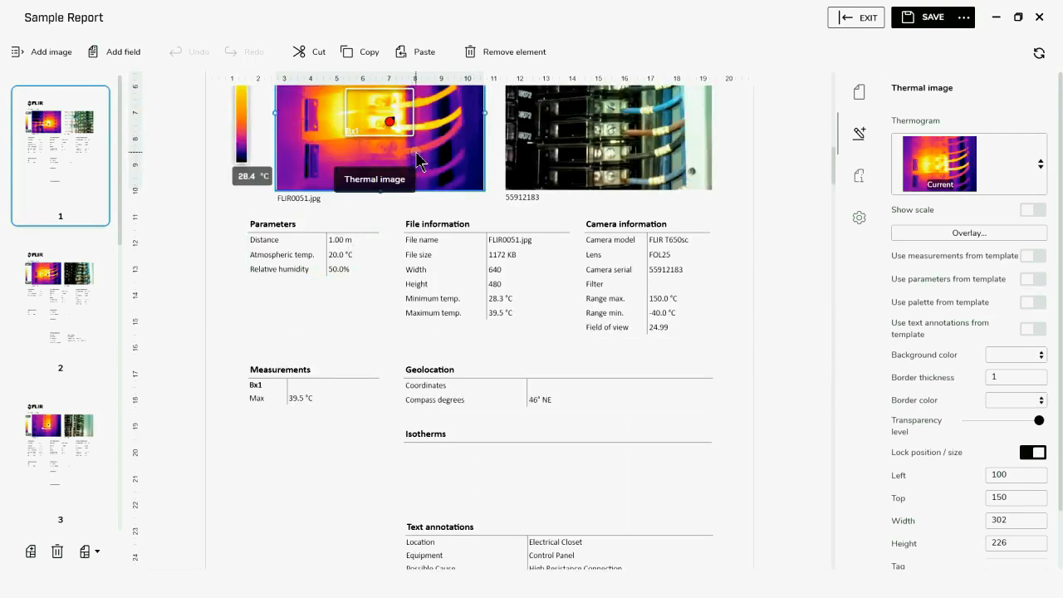
{"action": "double_click", "coordinate": [417, 160]}
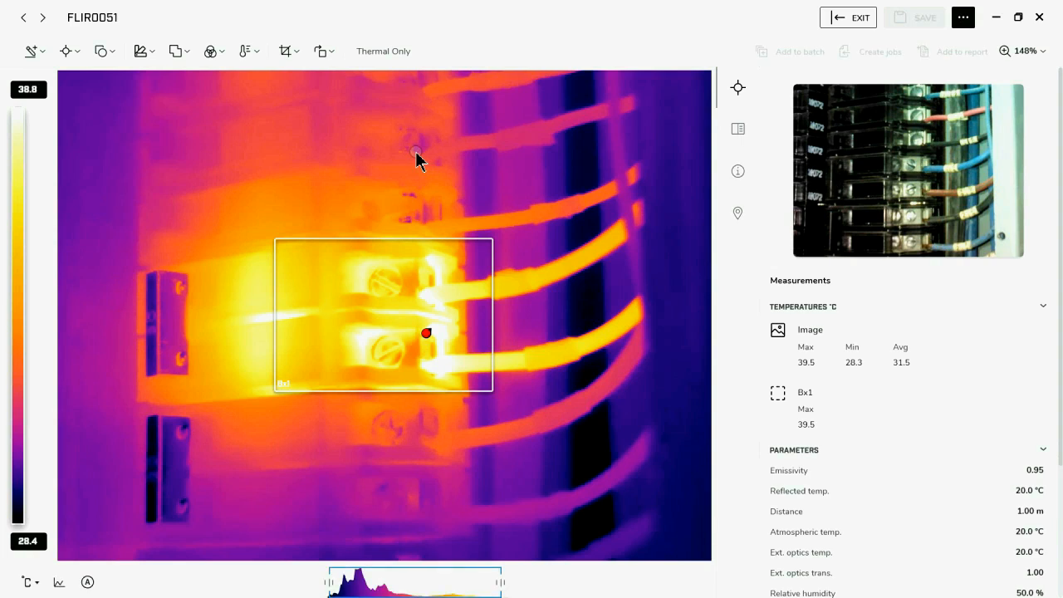
{"action": "left_click", "coordinate": [739, 131]}
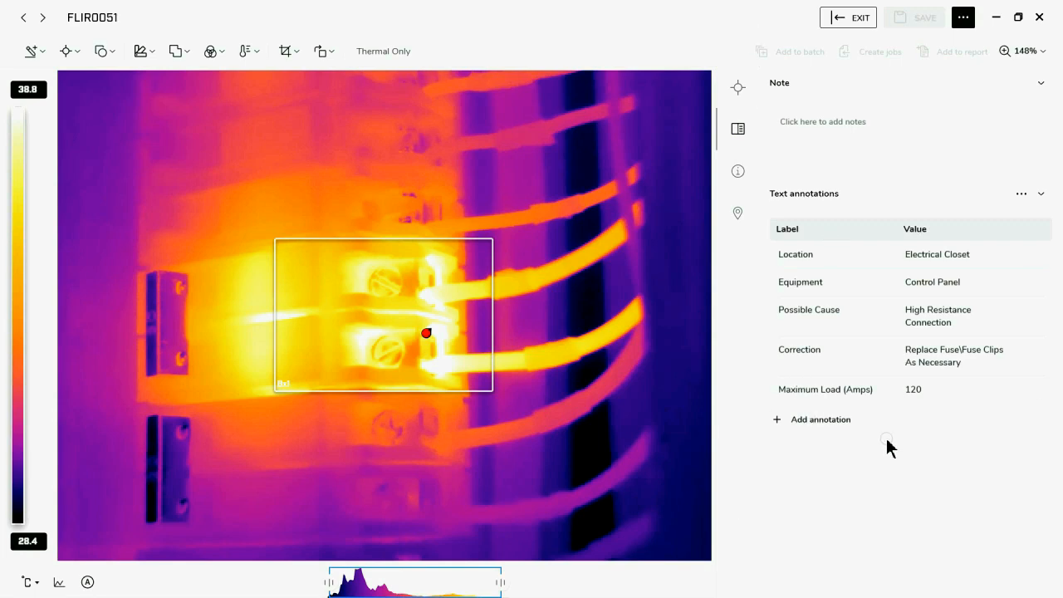
{"action": "left_click", "coordinate": [933, 388]}
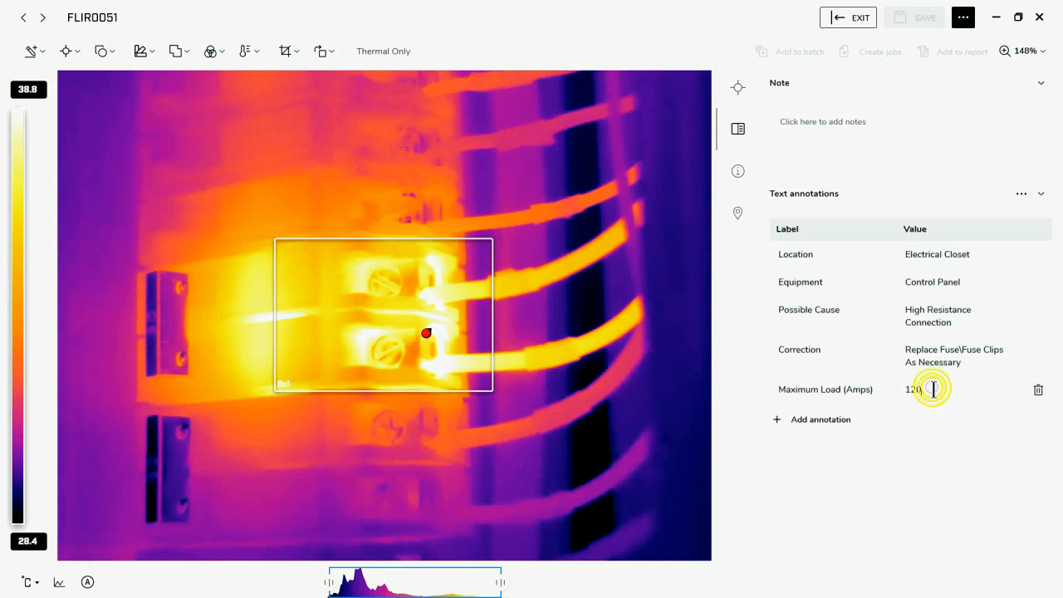
{"action": "key", "text": "BackSpace"}
{"action": "key", "text": "BackSpace"}
{"action": "key", "text": "BackSpace"}
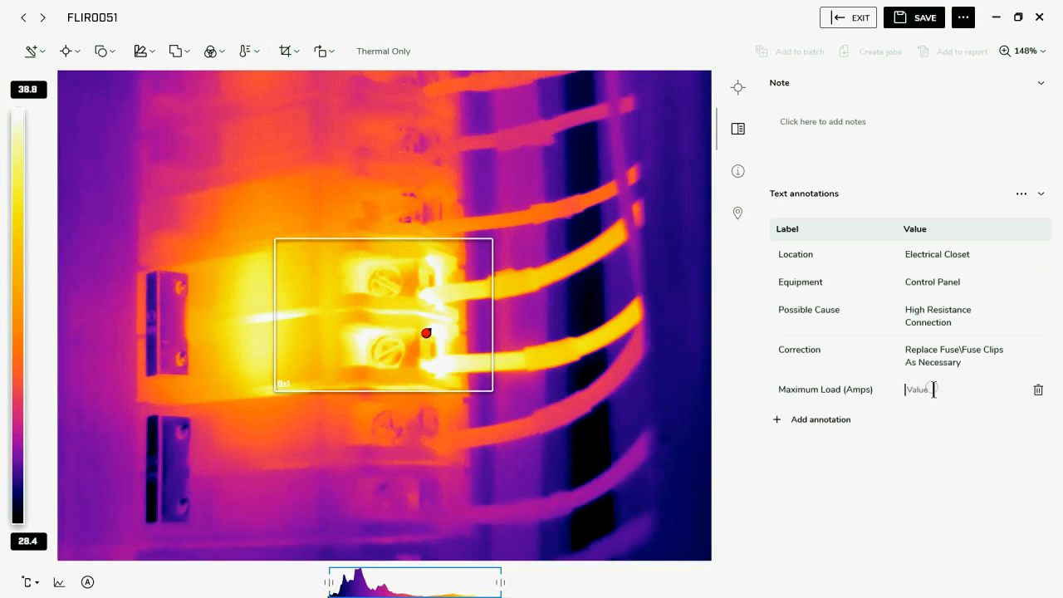
{"action": "type", "text": "50"}
Step: Save the edited image, return to the report and check the Text annotations table on page 1
{"action": "left_click", "coordinate": [937, 19]}
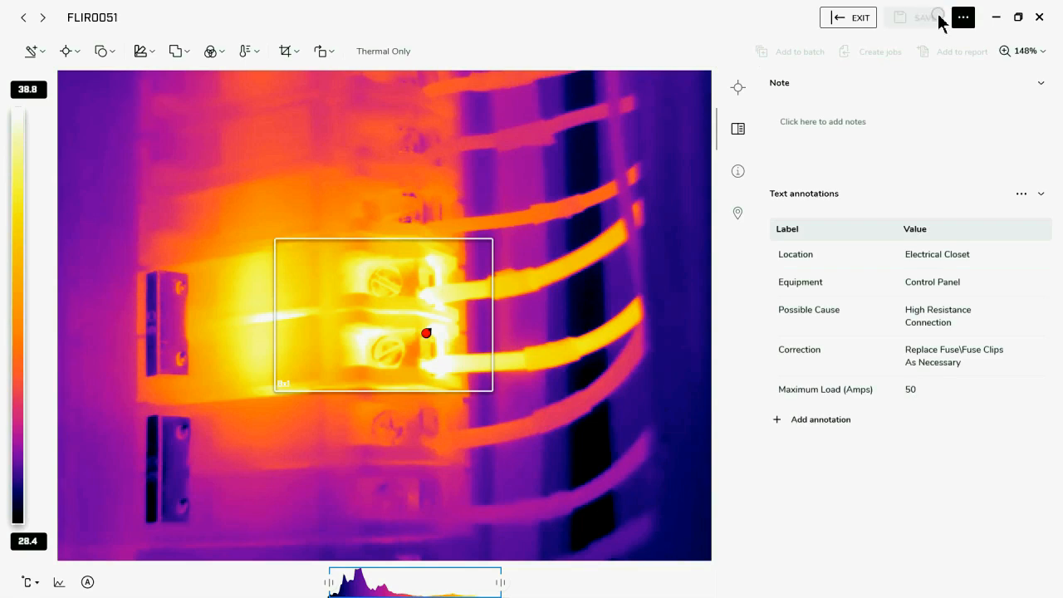
{"action": "left_click", "coordinate": [867, 18]}
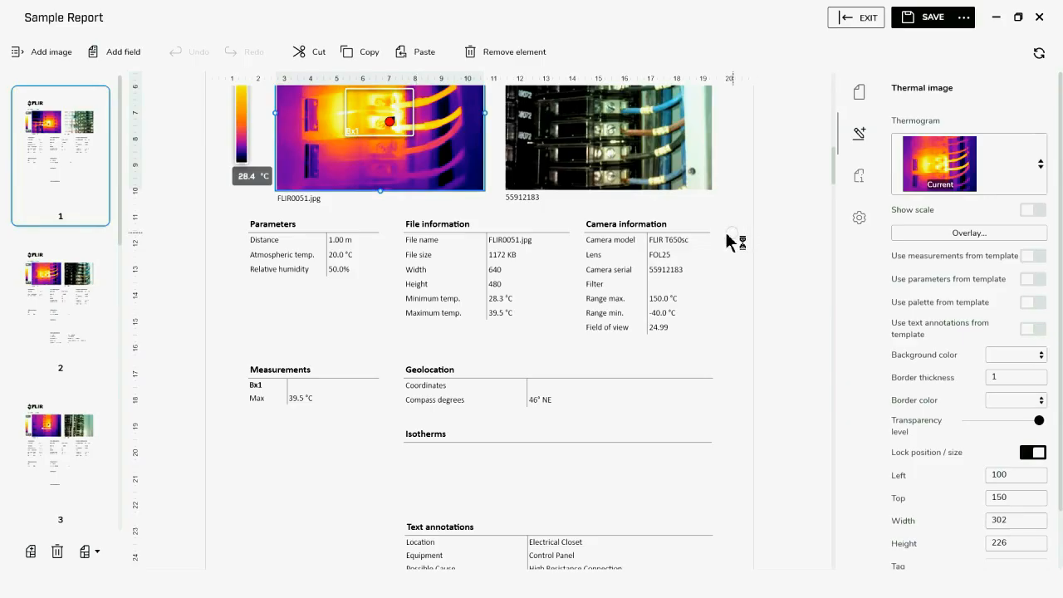
{"action": "scroll", "coordinate": [631, 266], "scroll_direction": "down", "scroll_amount": 3}
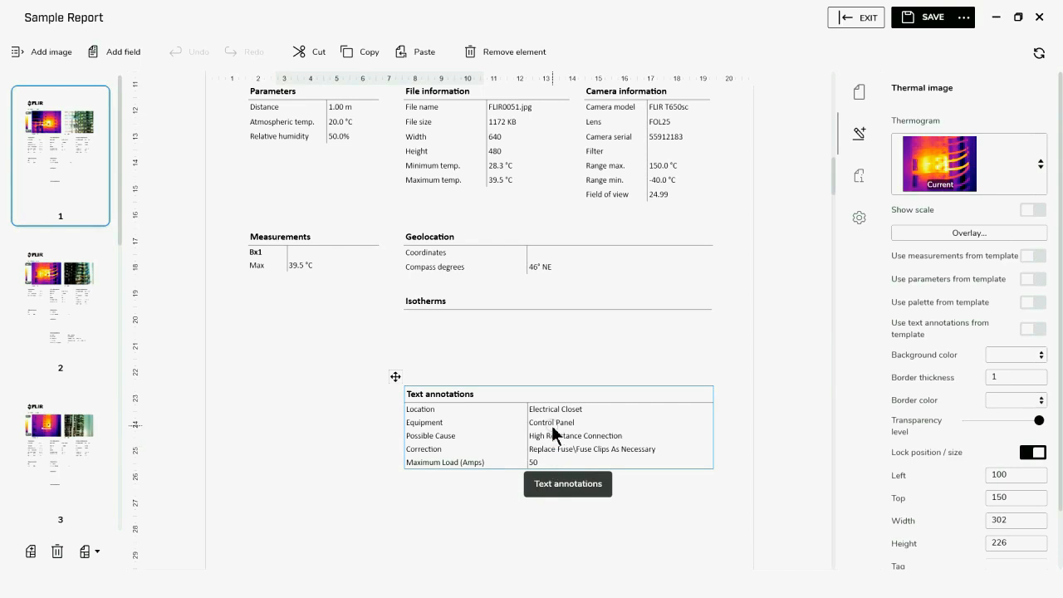
{"action": "scroll", "coordinate": [567, 394], "scroll_direction": "up", "scroll_amount": 2}
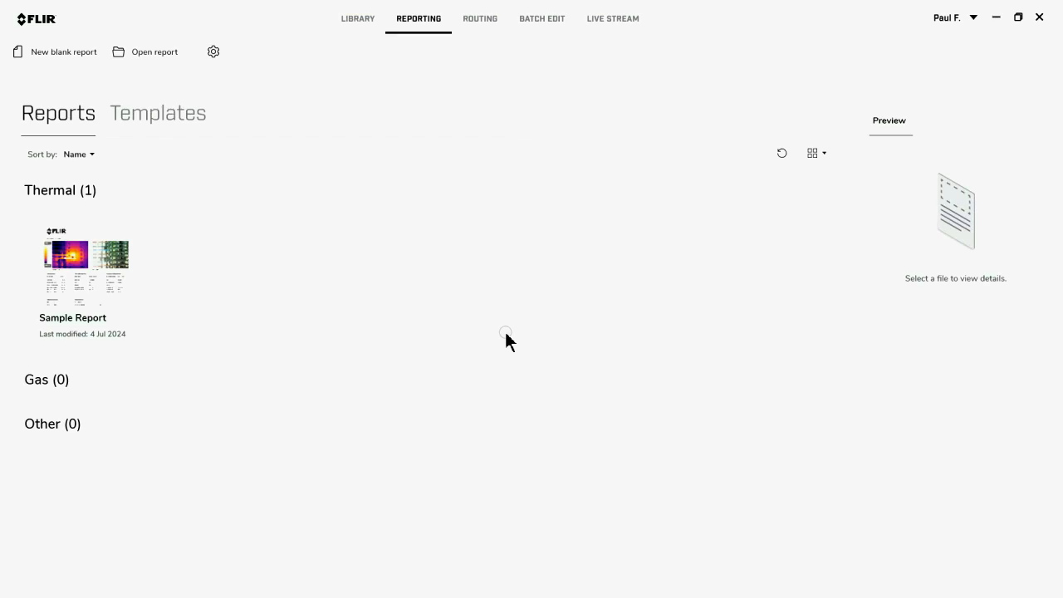
Step: Open the Image Overlay settings and enlarge the Settings window to nearly fill the screen
{"action": "left_click", "coordinate": [217, 57]}
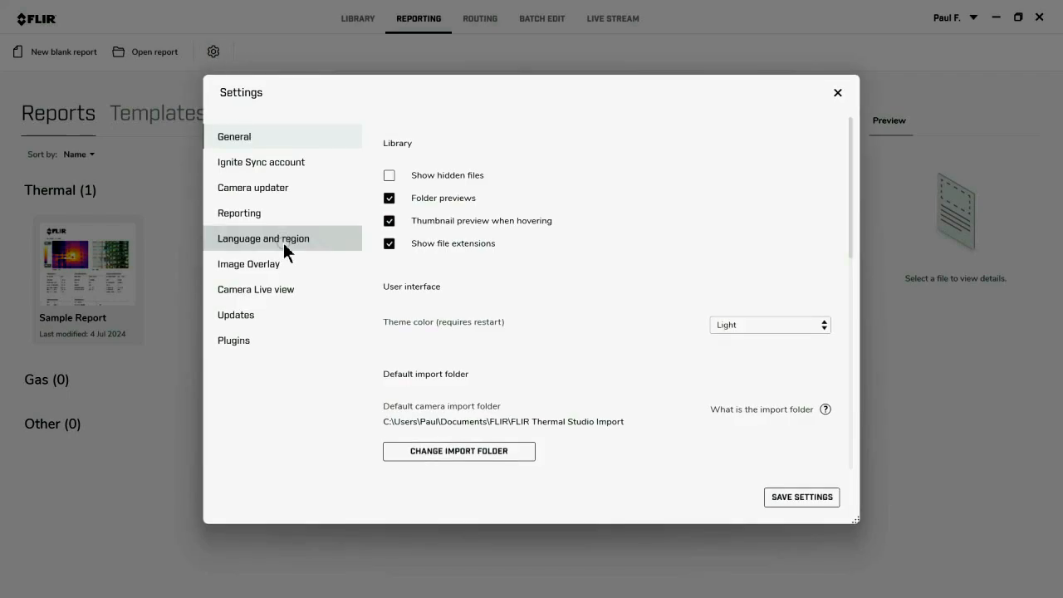
{"action": "left_click", "coordinate": [271, 264]}
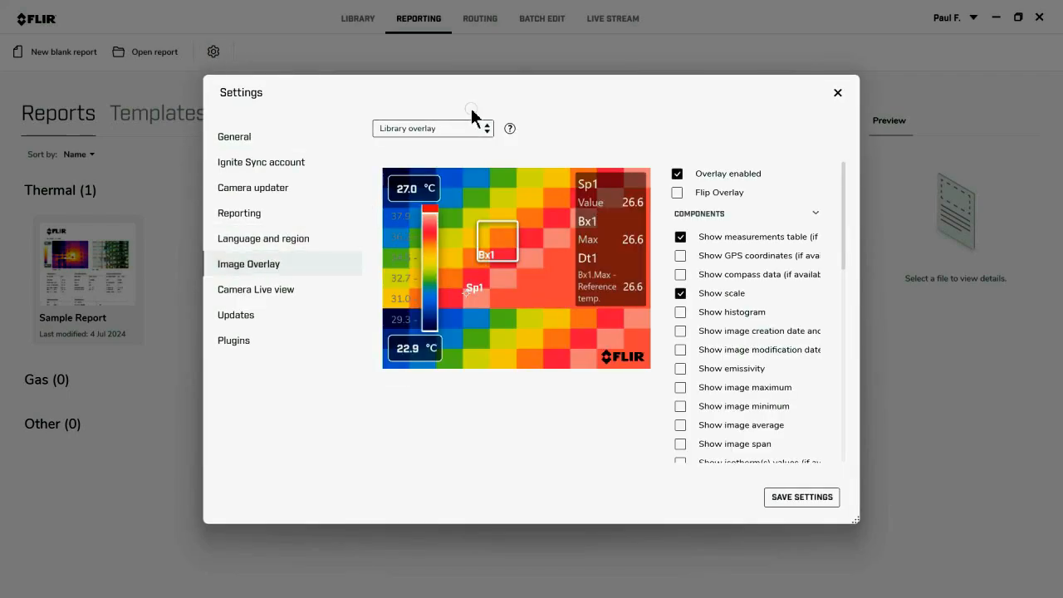
{"action": "left_click_drag", "start_coordinate": [457, 101], "coordinate": [286, 40]}
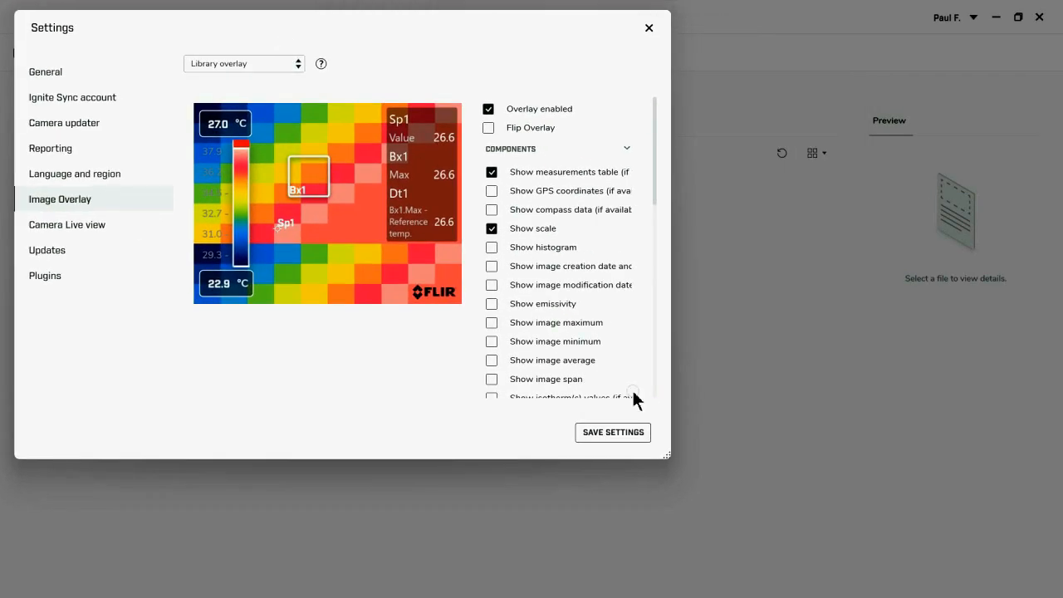
{"action": "left_click_drag", "start_coordinate": [669, 455], "coordinate": [1045, 573]}
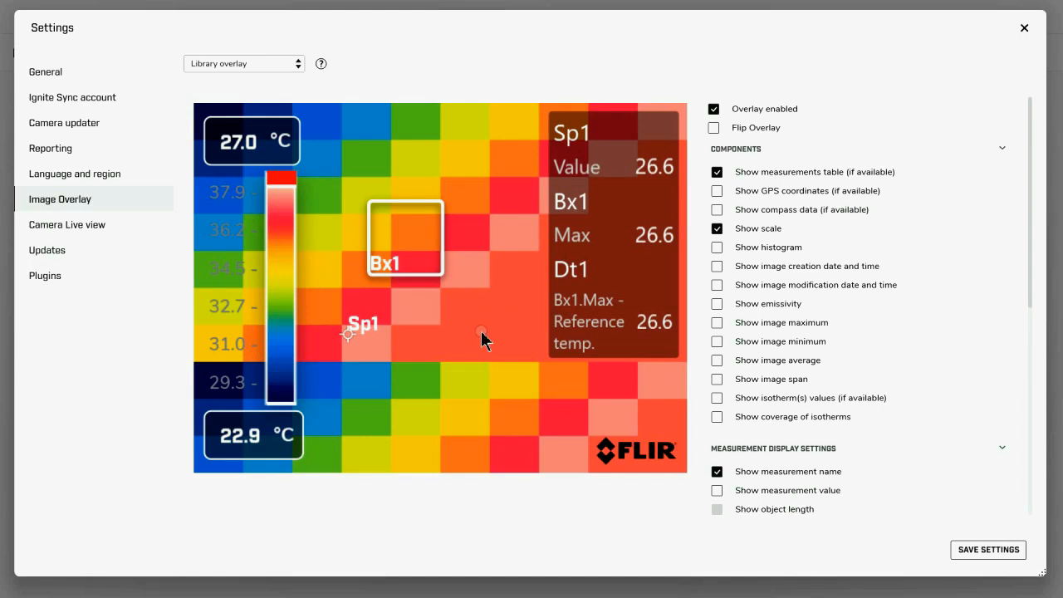
Step: Switch the library overlay's scale off and on again, and enable showing emissivity
{"action": "left_click", "coordinate": [719, 231]}
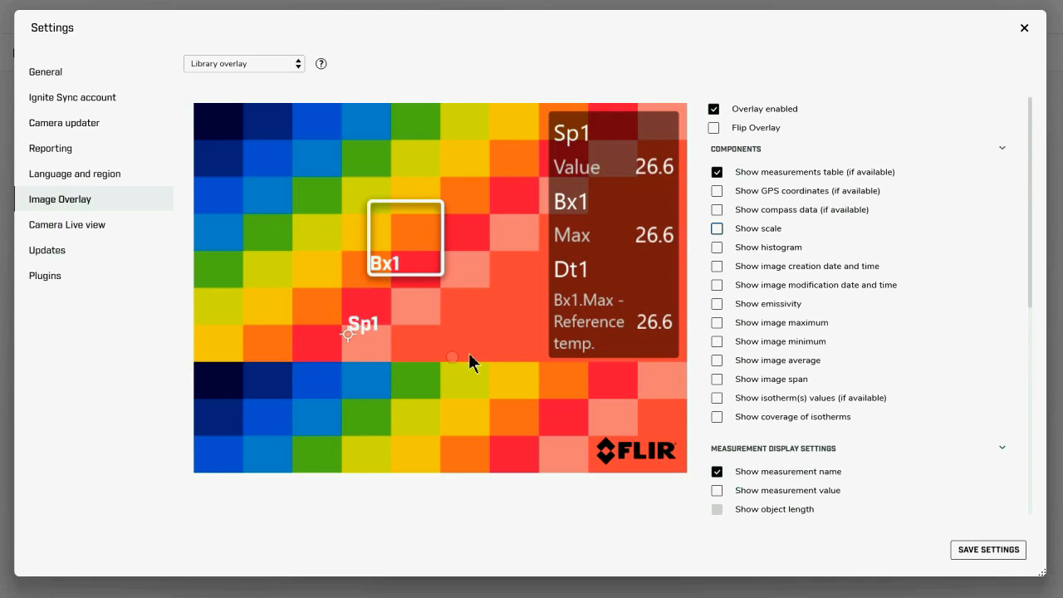
{"action": "left_click", "coordinate": [766, 236]}
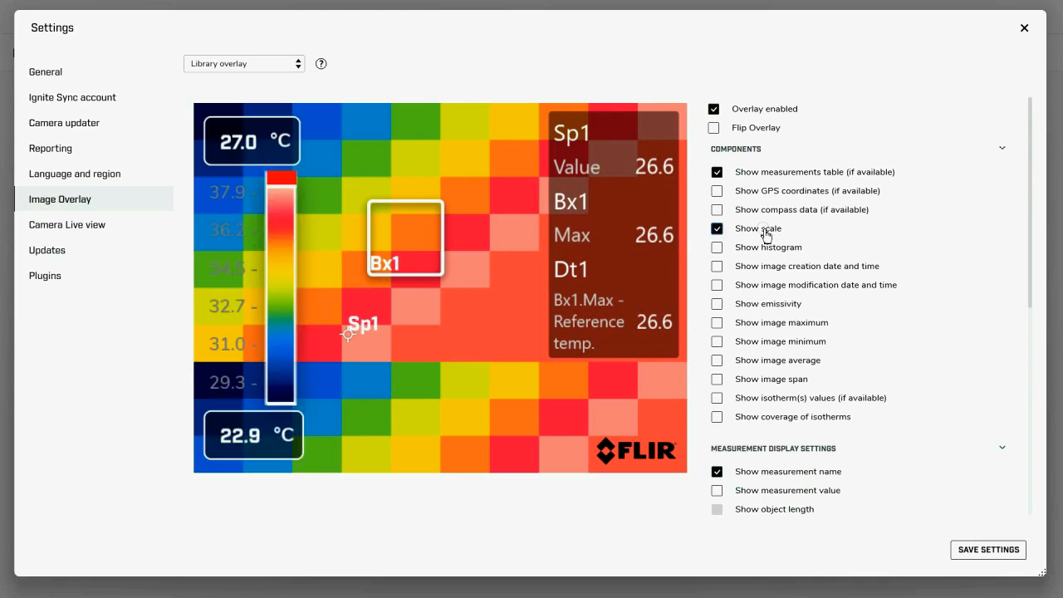
{"action": "left_click", "coordinate": [718, 308]}
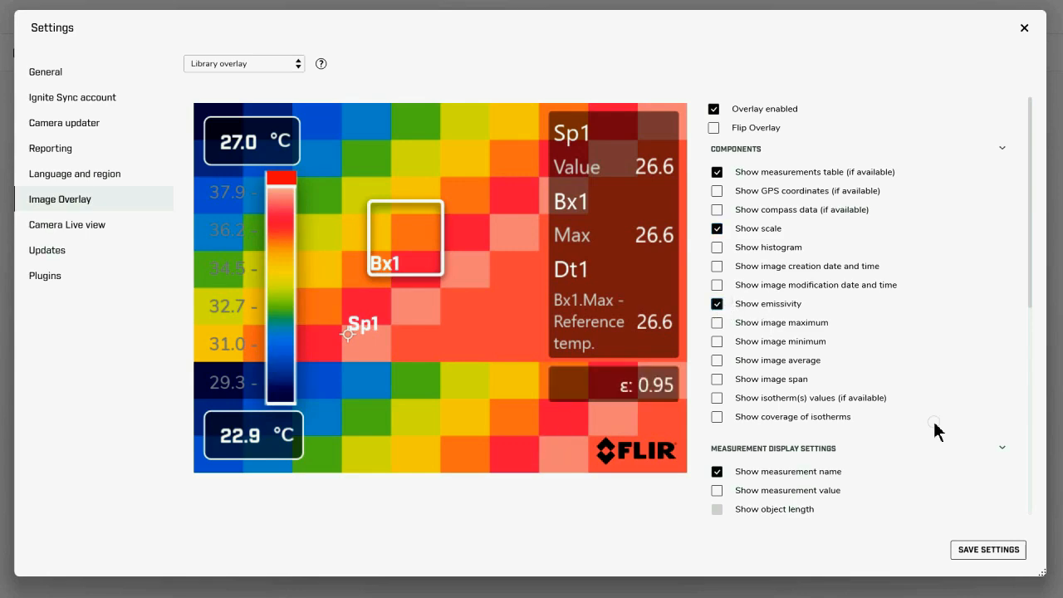
Step: Switch the overlay logo off and on again, enable the custom overlay logo and save the settings
{"action": "scroll", "coordinate": [947, 399], "scroll_direction": "down", "scroll_amount": 6}
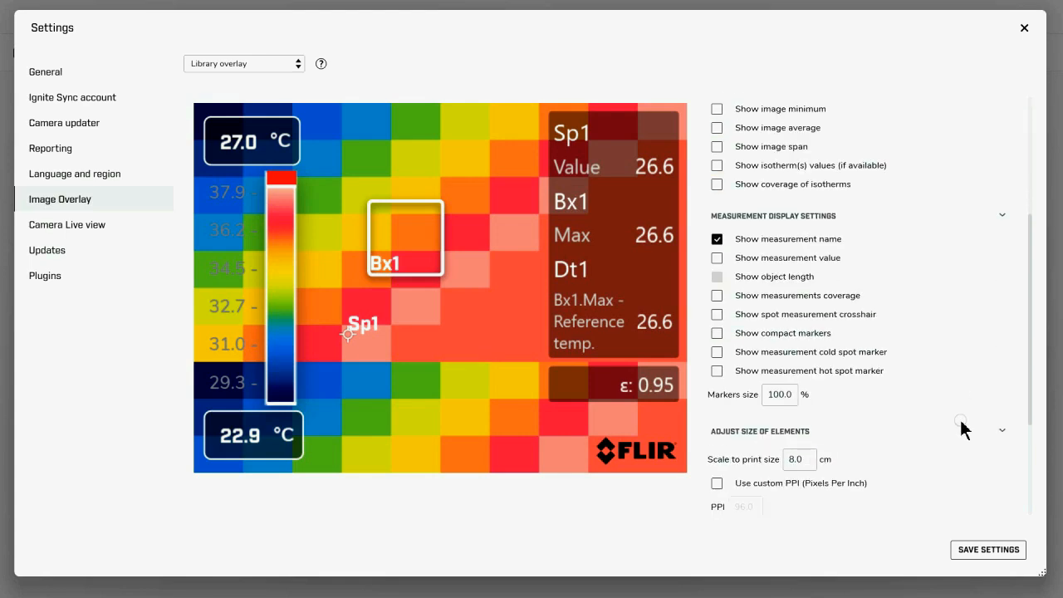
{"action": "scroll", "coordinate": [963, 429], "scroll_direction": "down", "scroll_amount": 3}
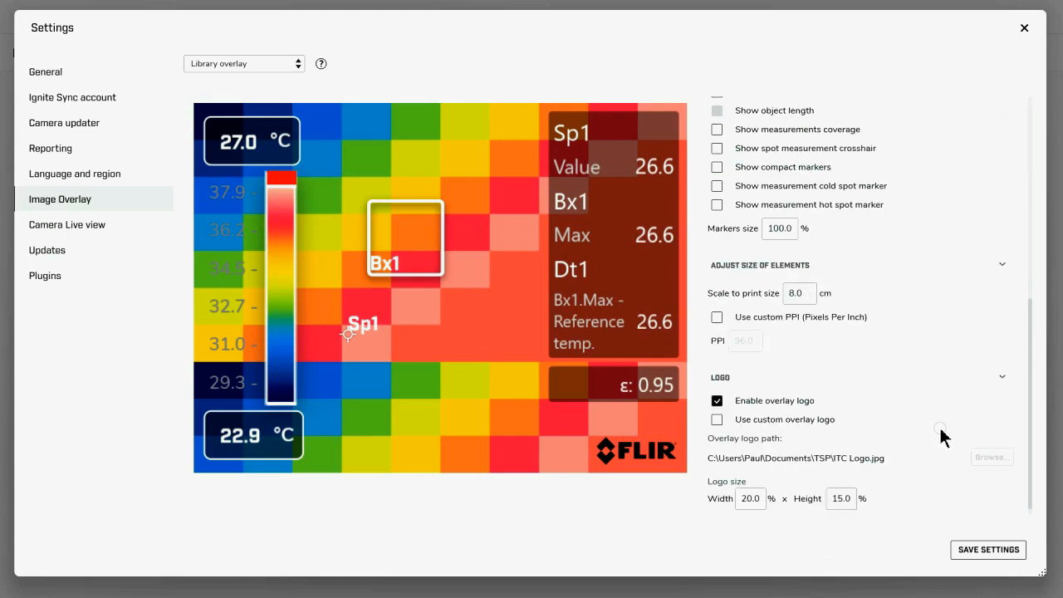
{"action": "left_click", "coordinate": [718, 402]}
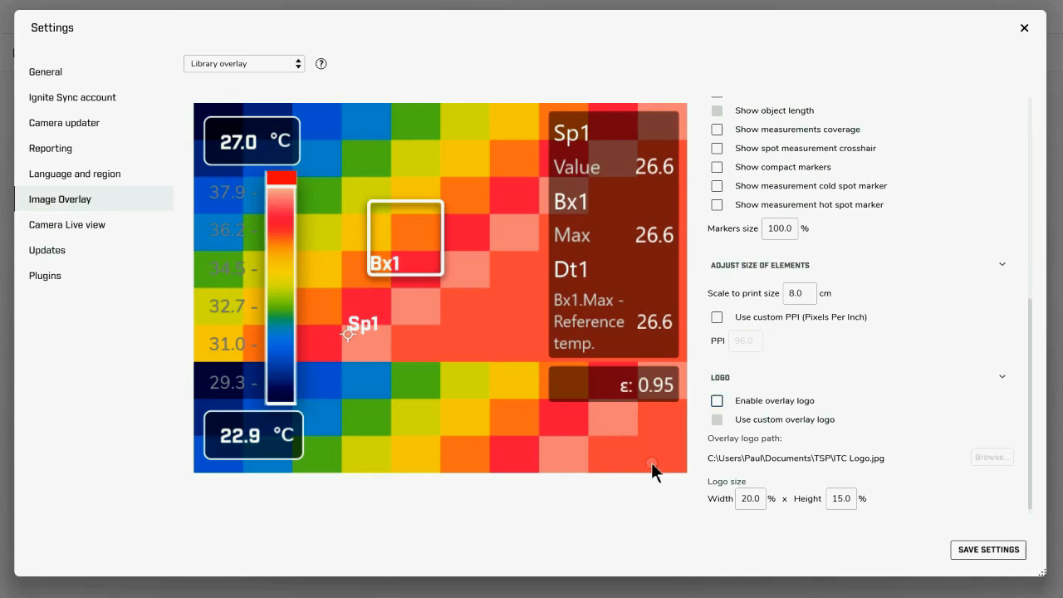
{"action": "left_click", "coordinate": [718, 402]}
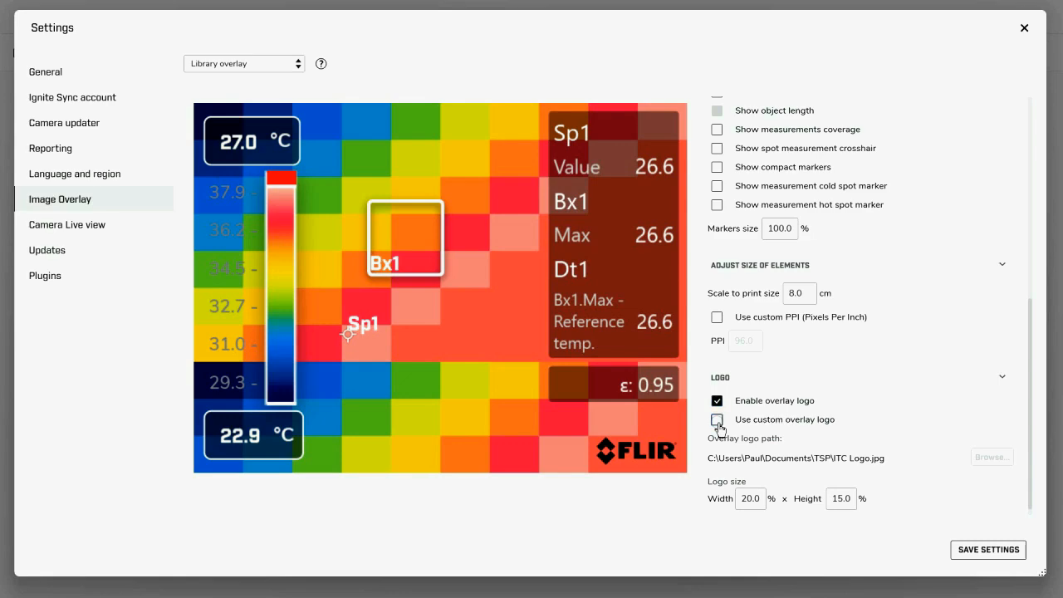
{"action": "left_click", "coordinate": [718, 421]}
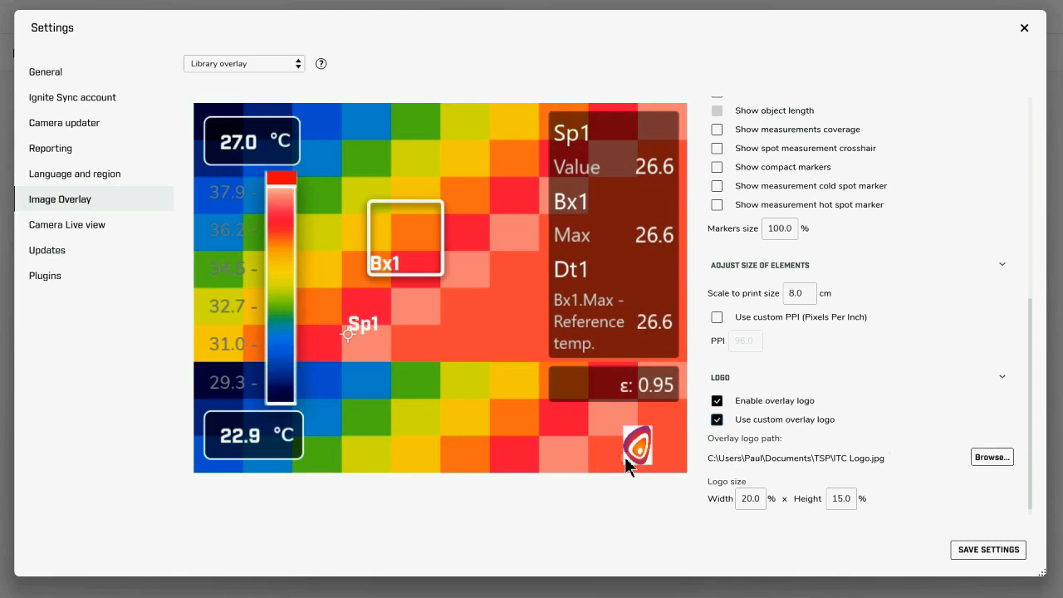
{"action": "left_click", "coordinate": [975, 559]}
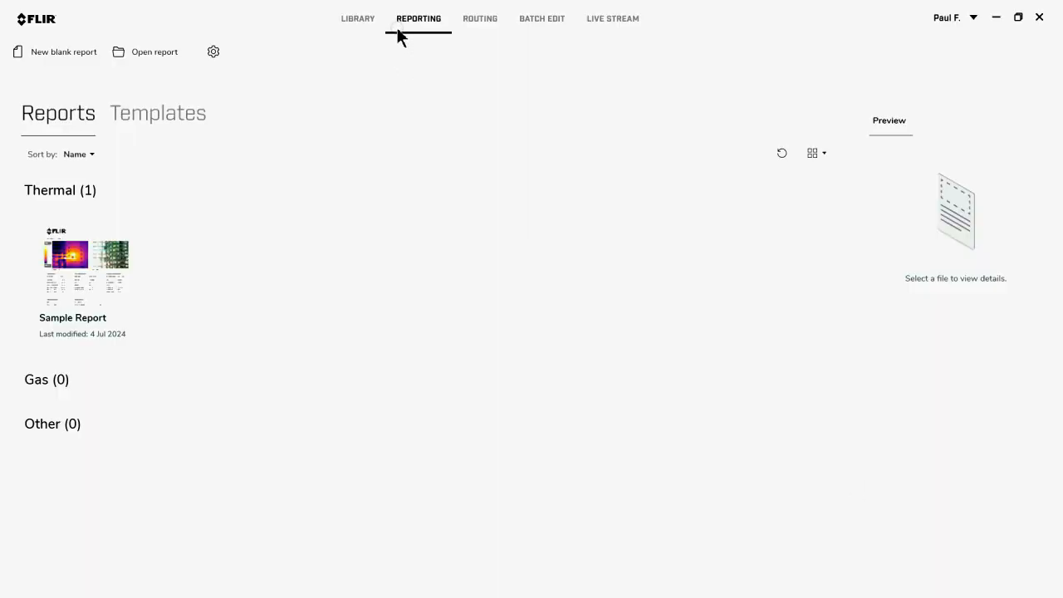
Step: Open FLIR0051.jpg from the library's 100_FLIR folder and place a spotmeter just left of the Bx1 rectangle
{"action": "left_click", "coordinate": [359, 18]}
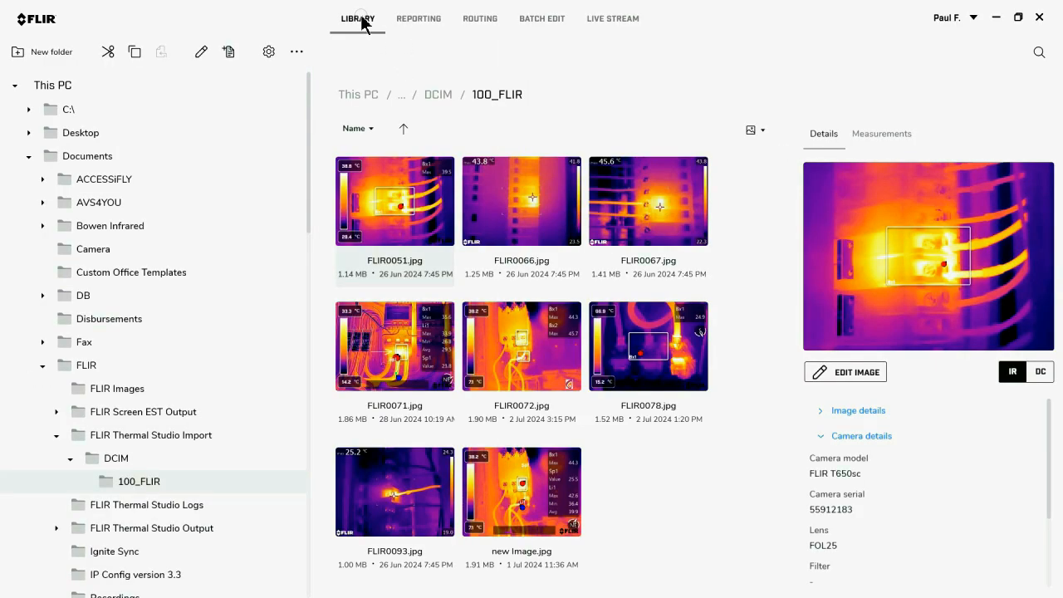
{"action": "double_click", "coordinate": [430, 223]}
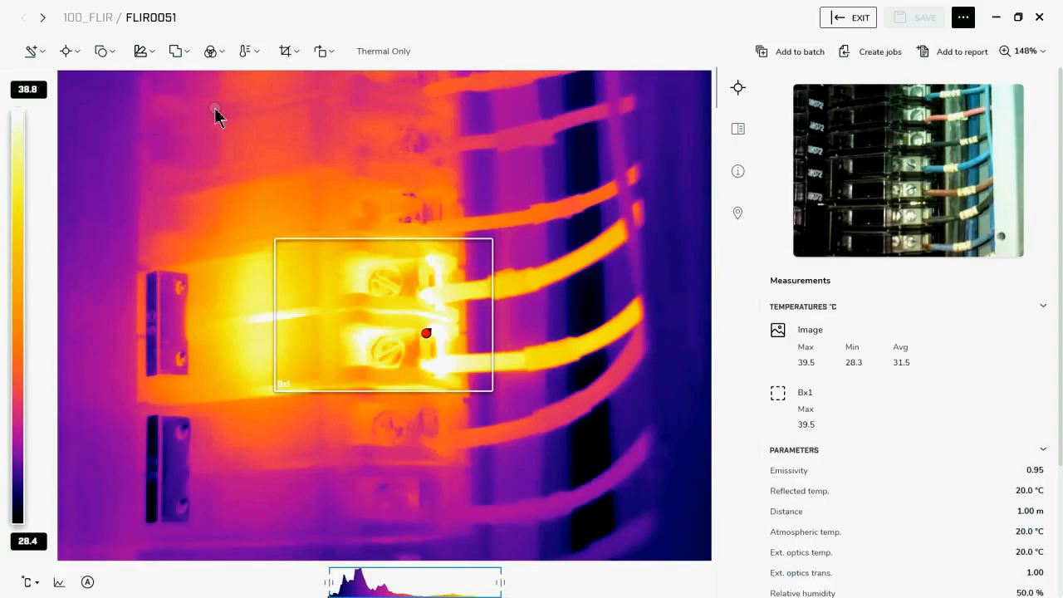
{"action": "left_click", "coordinate": [72, 52]}
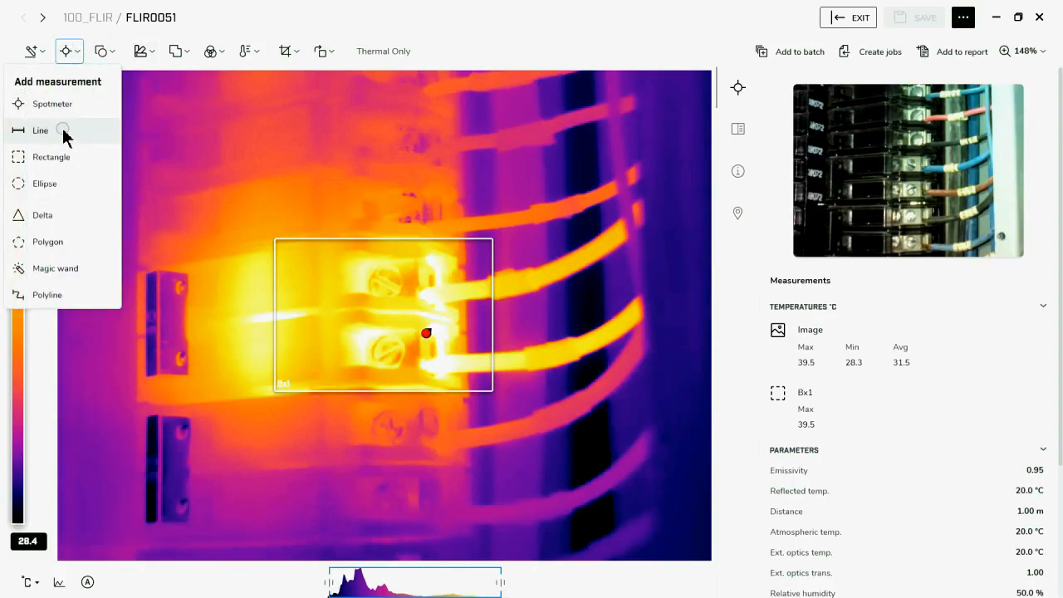
{"action": "left_click", "coordinate": [70, 107]}
{"action": "left_click", "coordinate": [242, 289]}
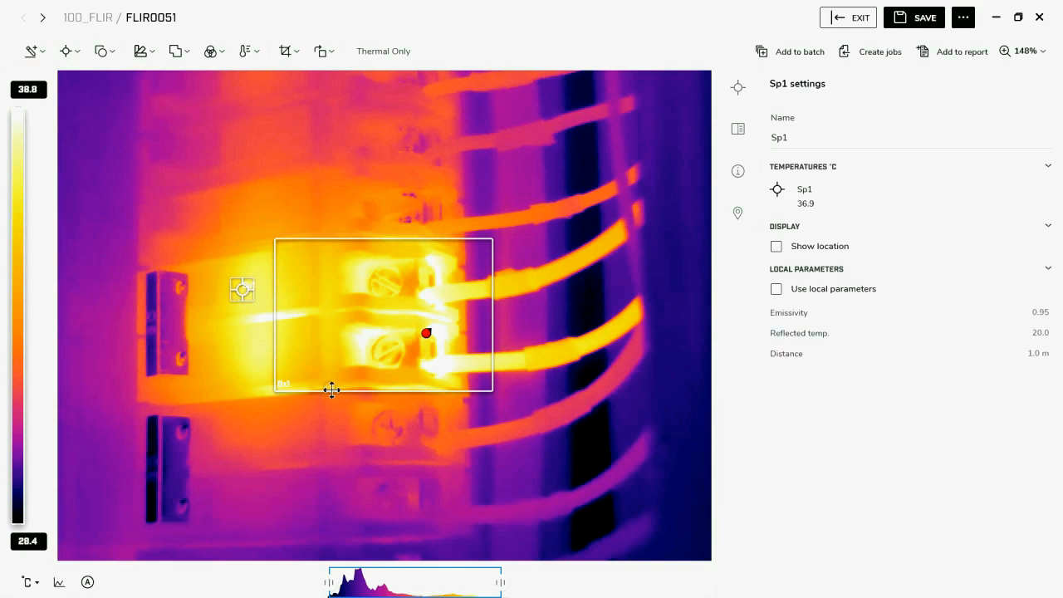
Step: Save FLIR0051, return to the library and check the overlay on its thumbnail
{"action": "left_click", "coordinate": [908, 22]}
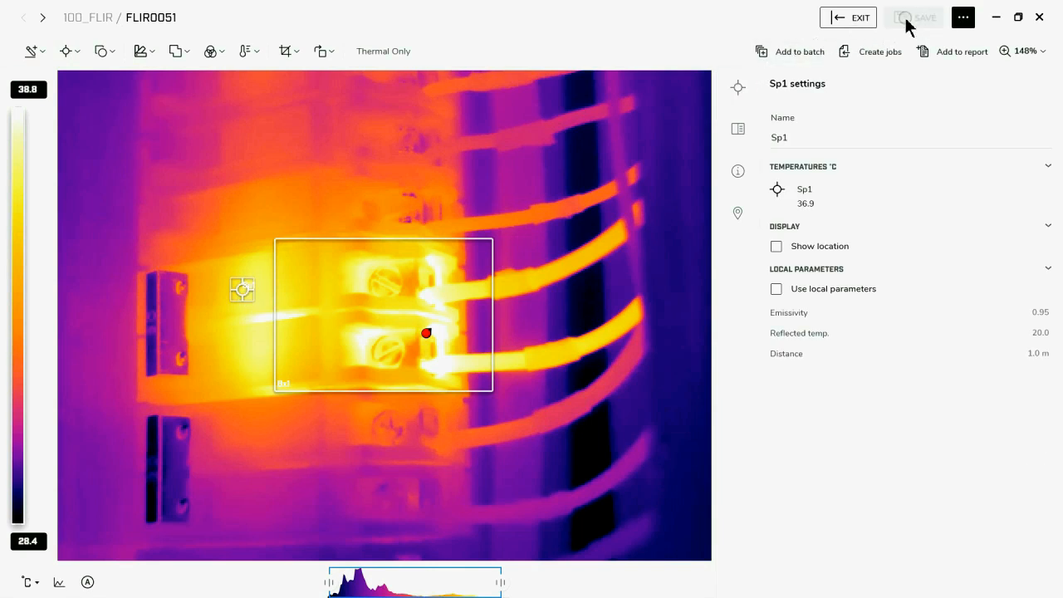
{"action": "left_click", "coordinate": [860, 20]}
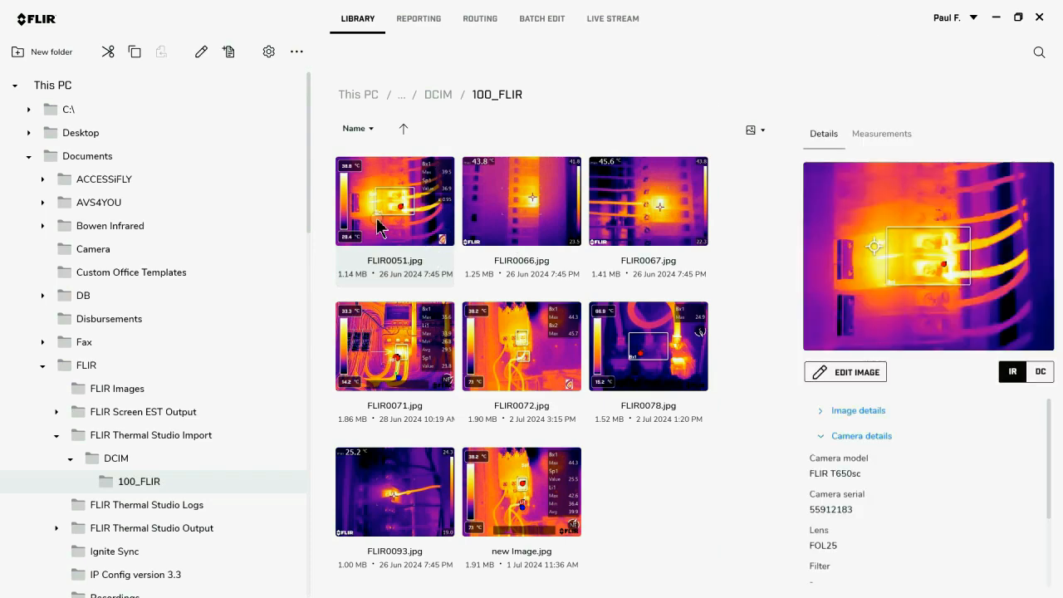
{"action": "mouse_move", "coordinate": [390, 214]}
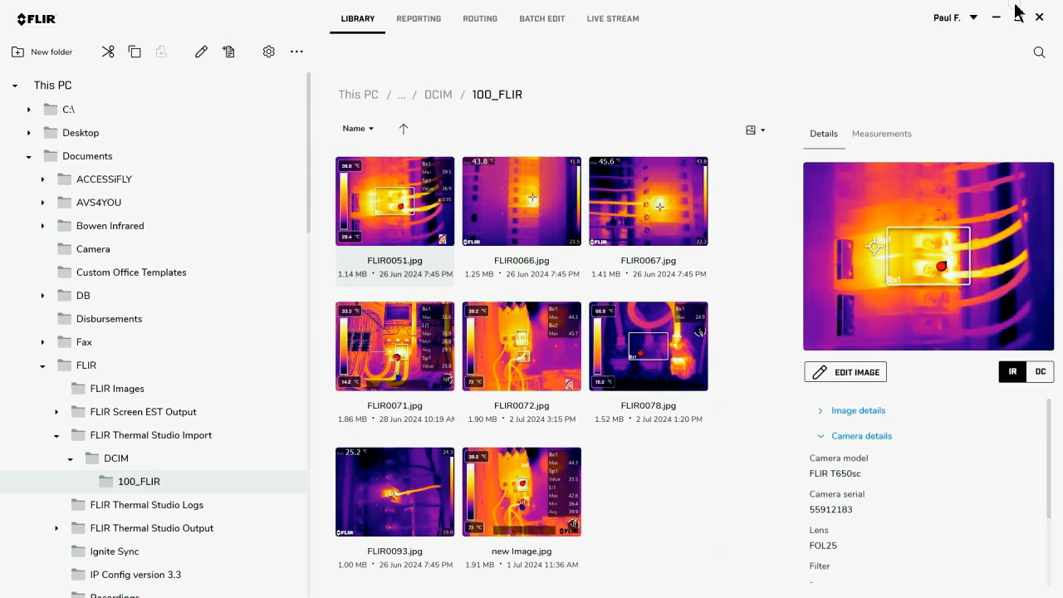
Step: Switch to the blank Word document and insert the picture FLIR0051 from the 100_FLIR folder on this device
{"action": "left_click", "coordinate": [996, 18]}
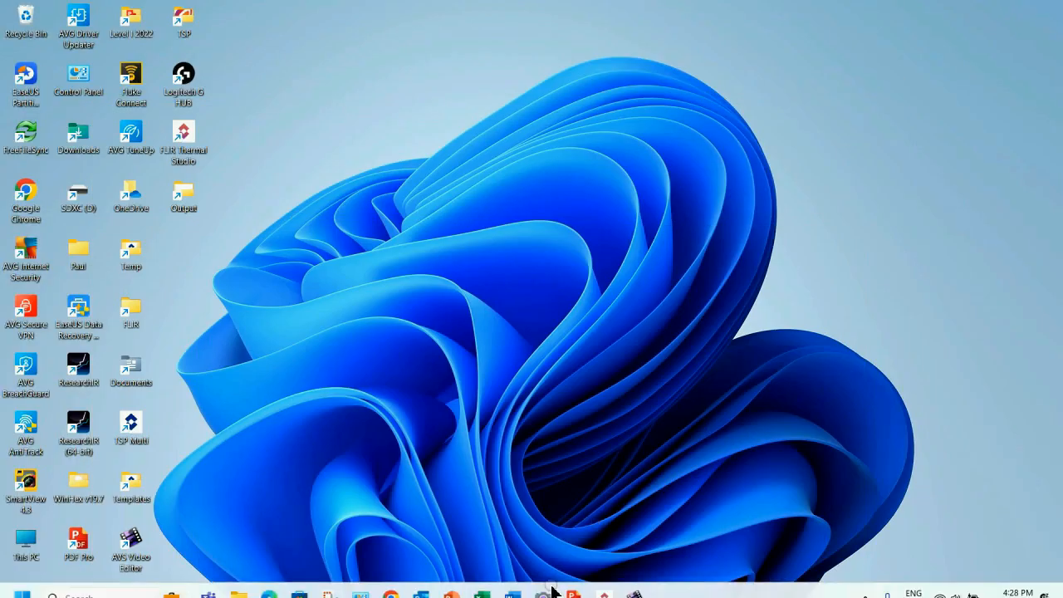
{"action": "left_click", "coordinate": [515, 583]}
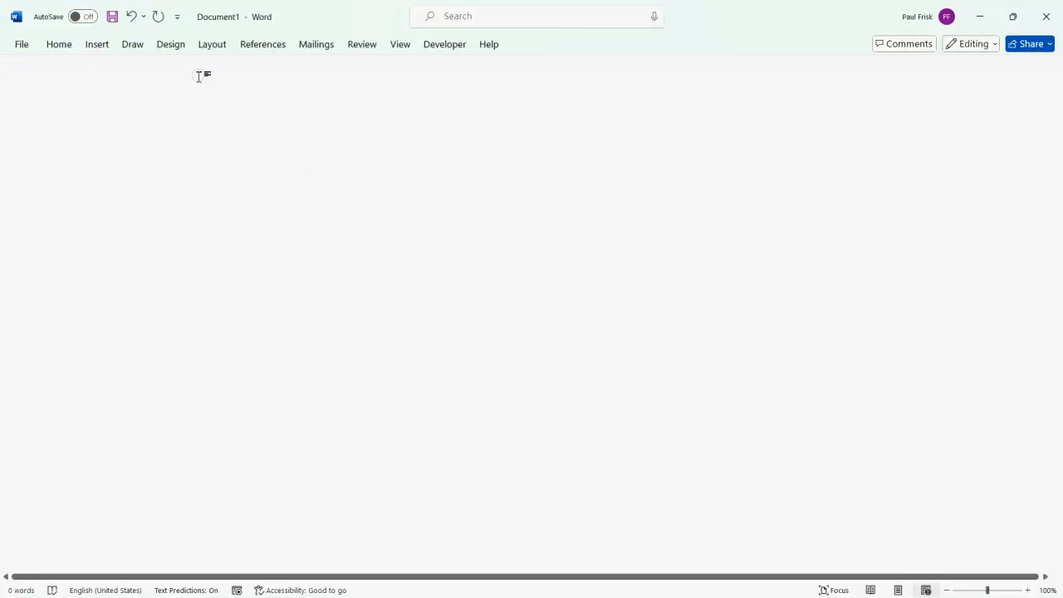
{"action": "left_click", "coordinate": [98, 44]}
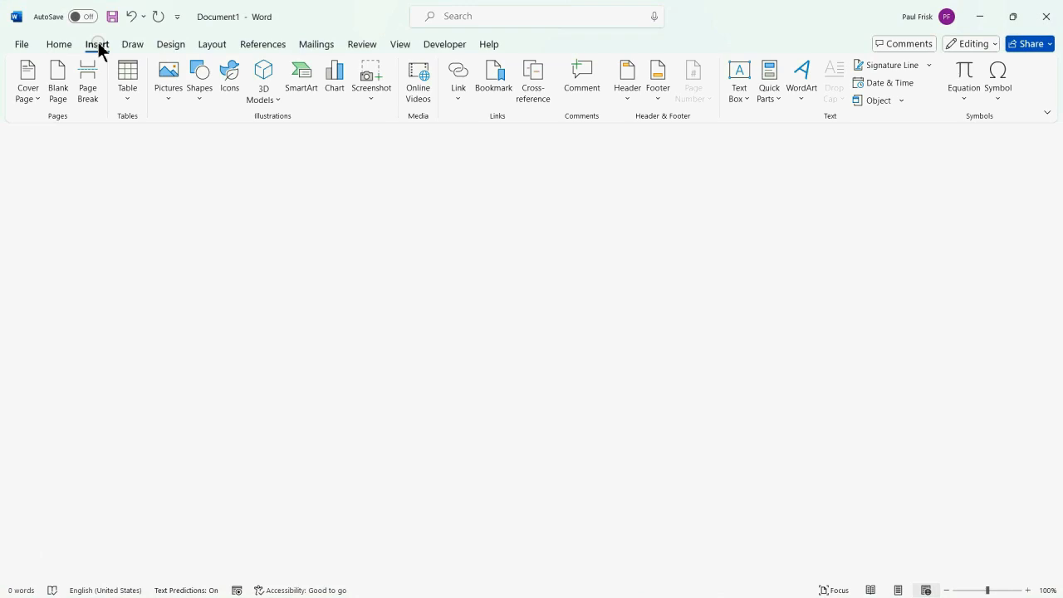
{"action": "left_click", "coordinate": [163, 104]}
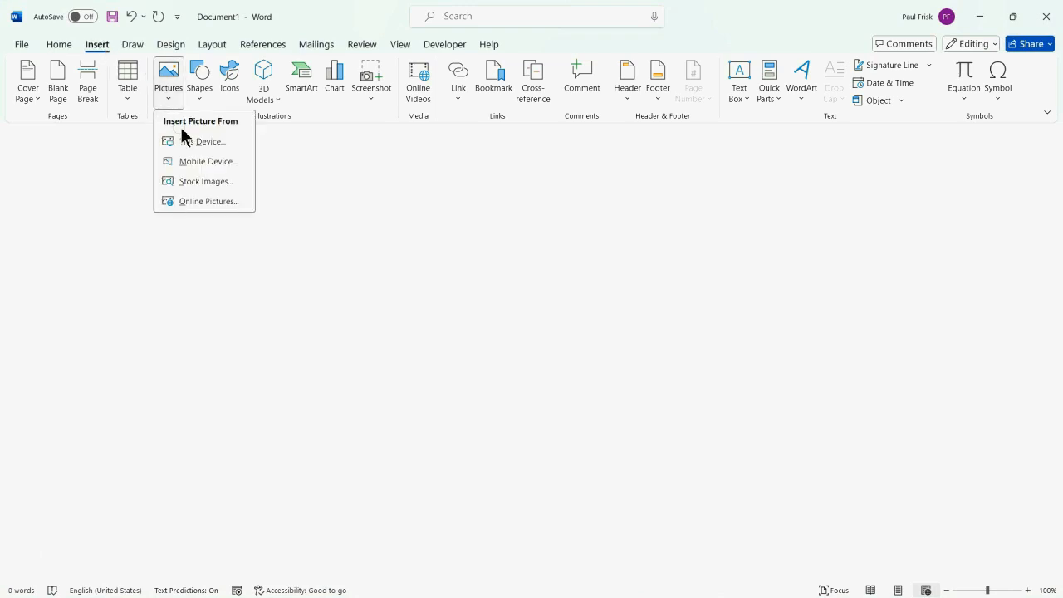
{"action": "left_click", "coordinate": [206, 143]}
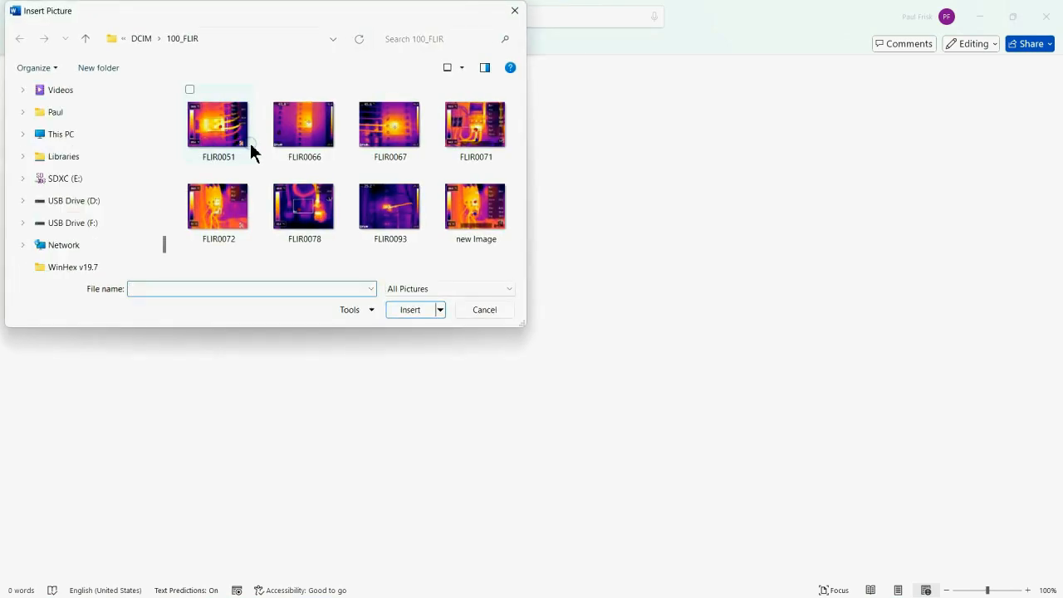
{"action": "left_click", "coordinate": [223, 133]}
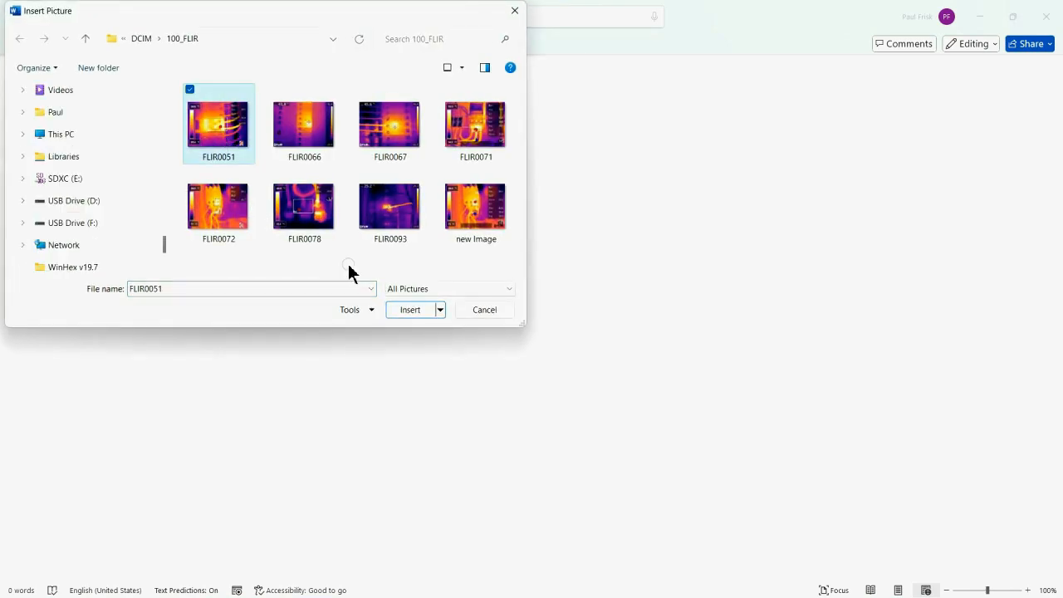
{"action": "left_click", "coordinate": [404, 312]}
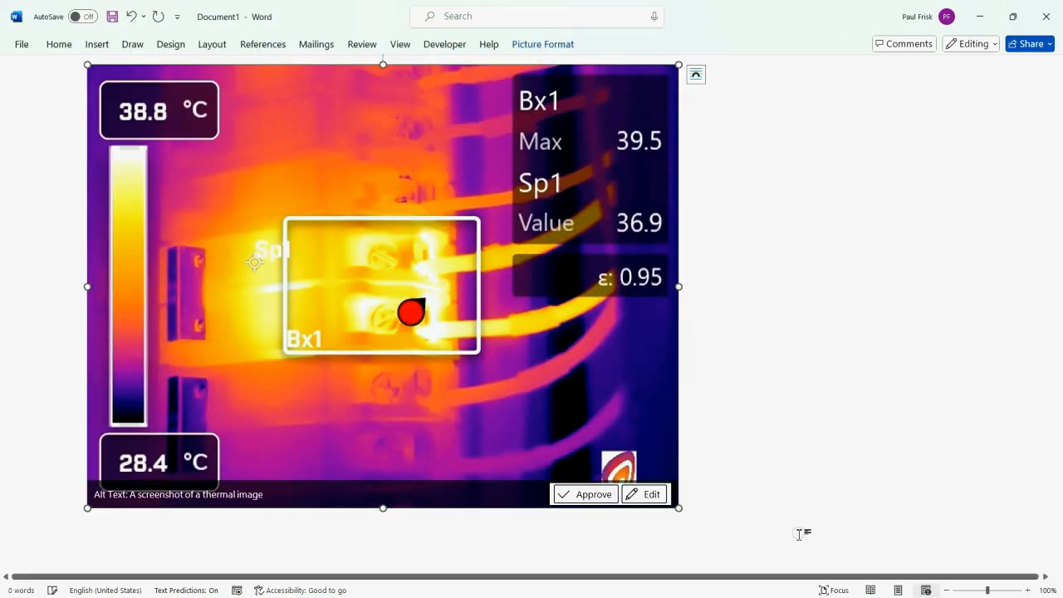
Step: Open the inserted picture's alt text for editing, and close the Word document without saving
{"action": "left_click", "coordinate": [641, 494]}
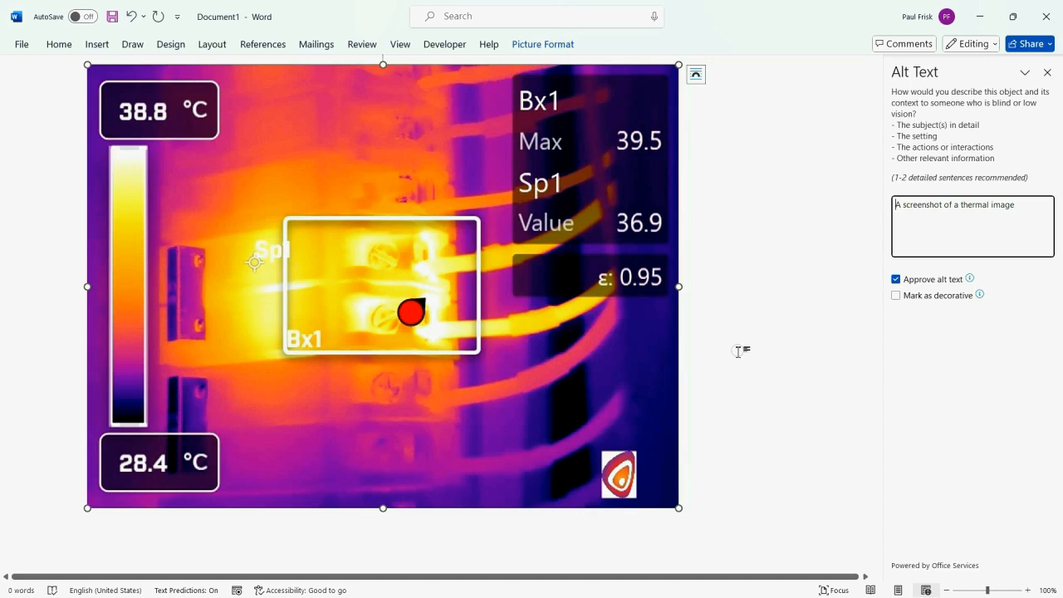
{"action": "left_click", "coordinate": [1045, 16]}
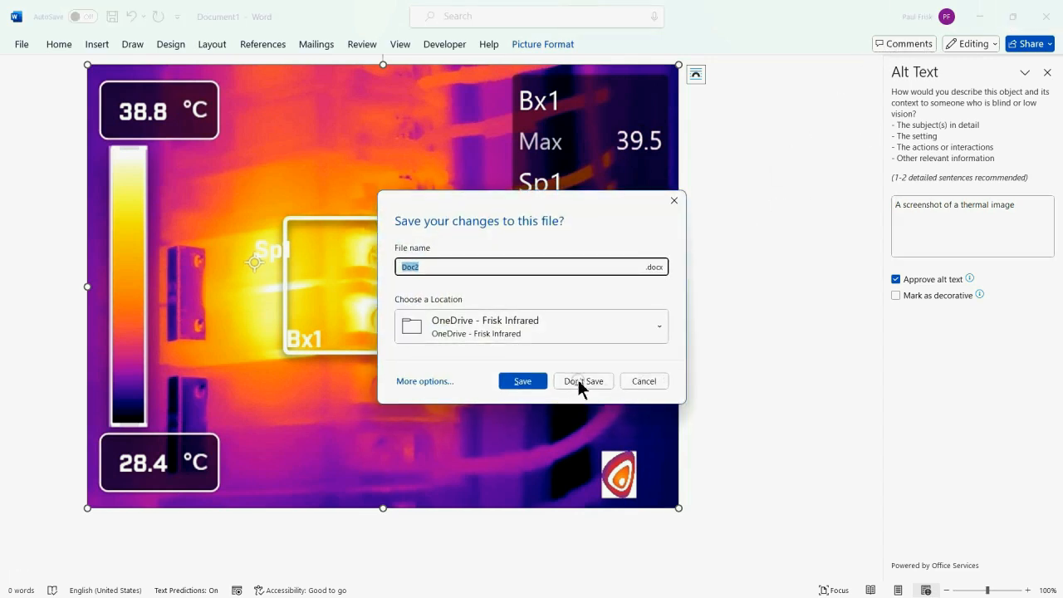
{"action": "left_click", "coordinate": [579, 378]}
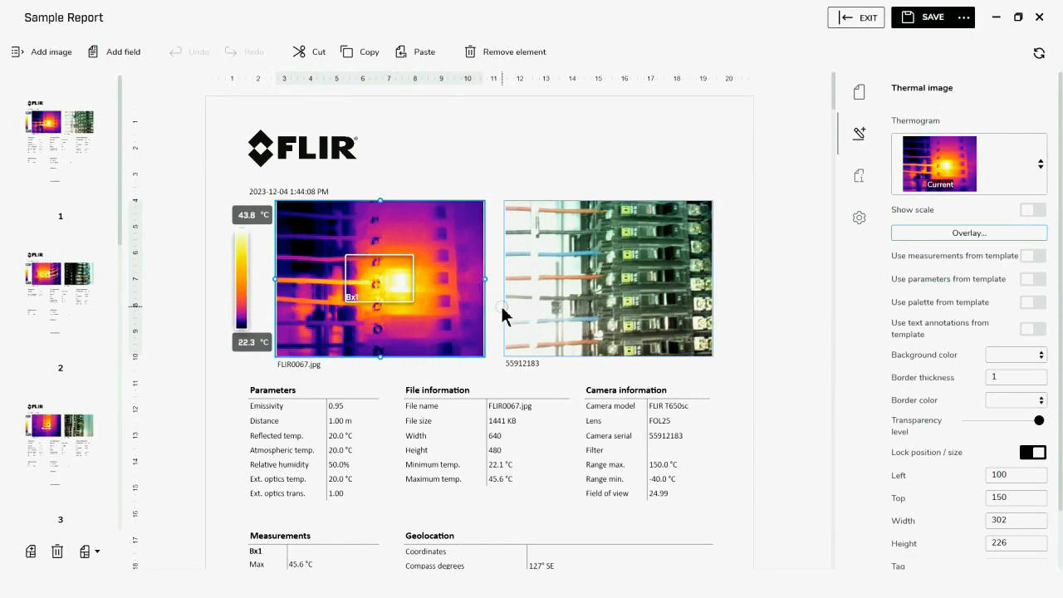
Step: In the overlay settings of the report's FLIR0067 thermal image, enable showing emissivity and the custom overlay logo
{"action": "left_click", "coordinate": [940, 240]}
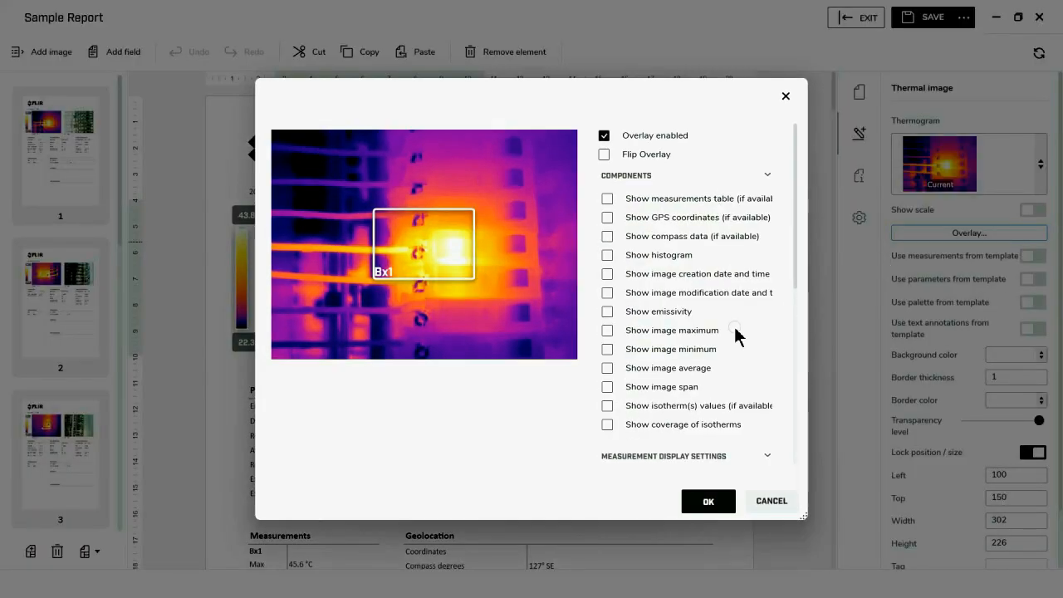
{"action": "left_click", "coordinate": [607, 316]}
{"action": "scroll", "coordinate": [625, 359], "scroll_direction": "down", "scroll_amount": 2}
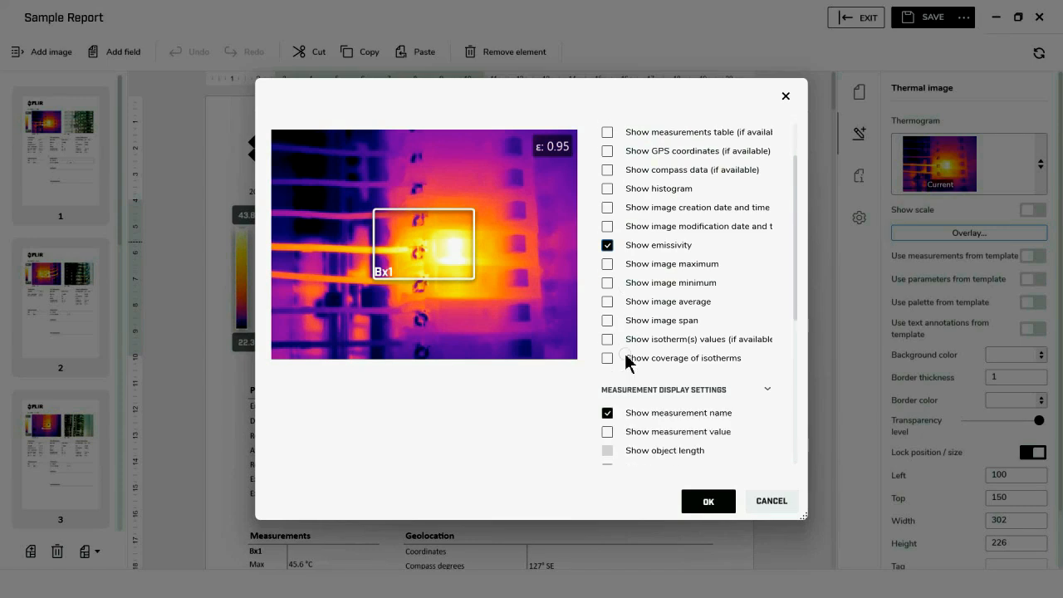
{"action": "scroll", "coordinate": [628, 359], "scroll_direction": "down", "scroll_amount": 5}
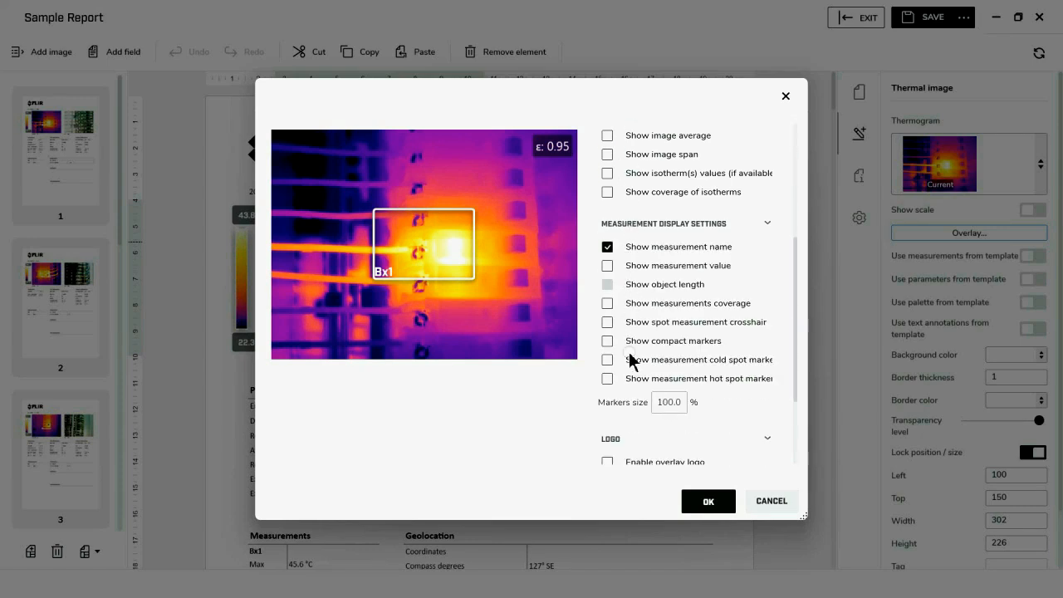
{"action": "scroll", "coordinate": [630, 359], "scroll_direction": "down", "scroll_amount": 2}
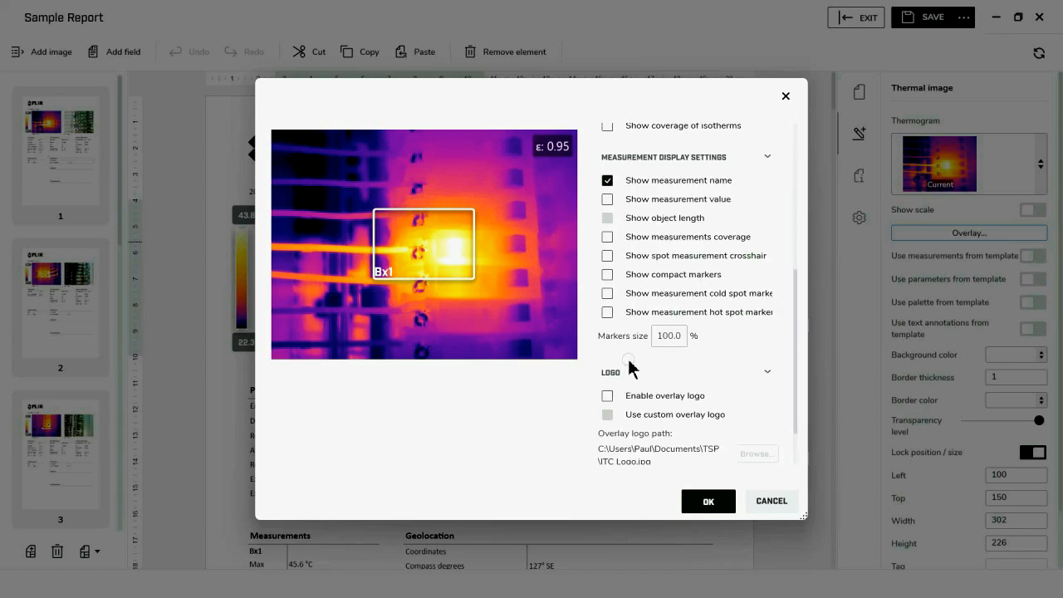
{"action": "left_click", "coordinate": [607, 398]}
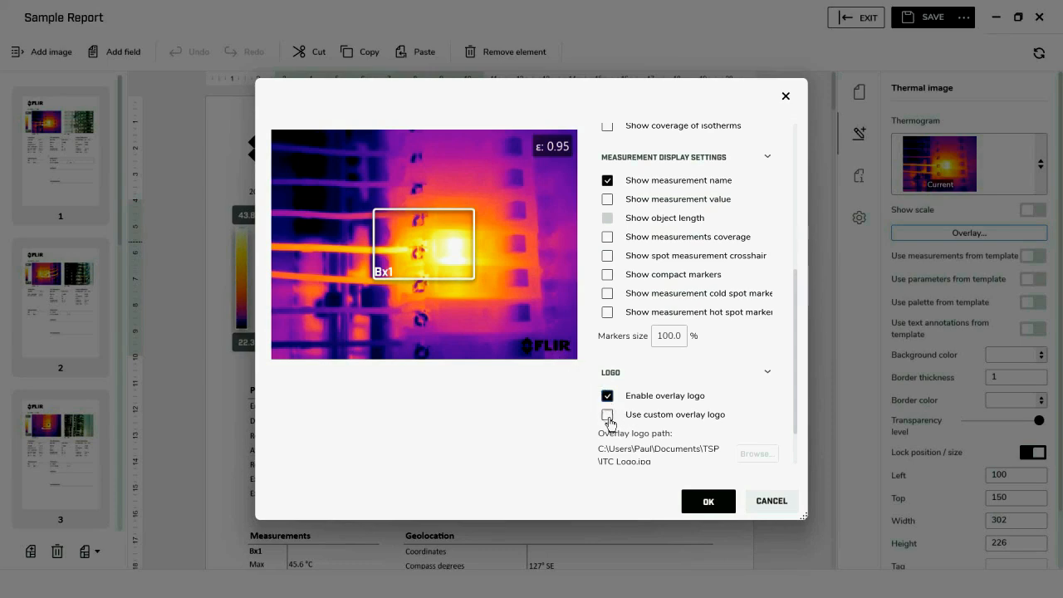
{"action": "left_click", "coordinate": [608, 417]}
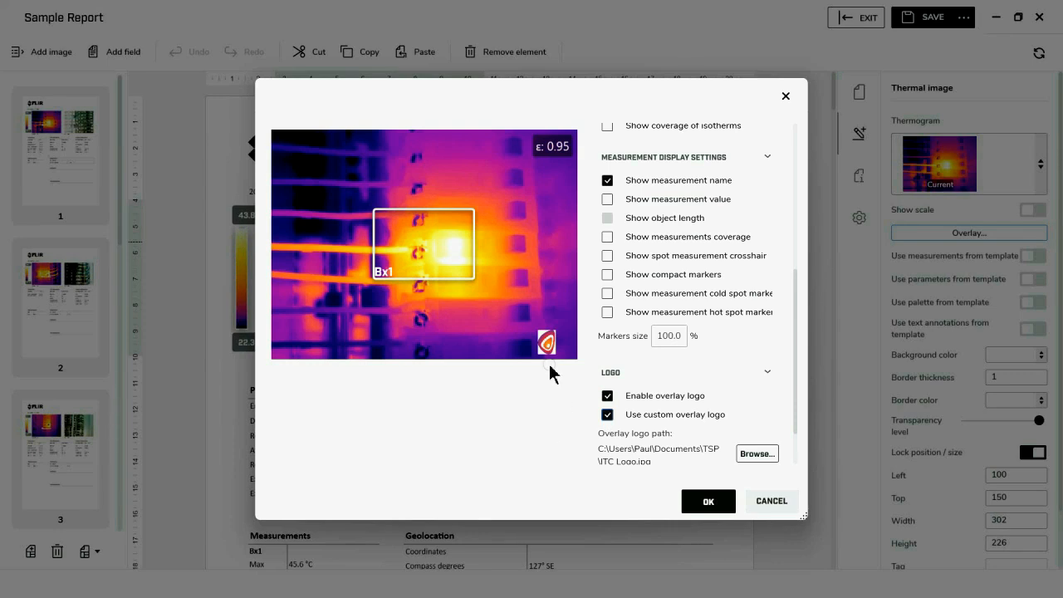
{"action": "left_click", "coordinate": [706, 503]}
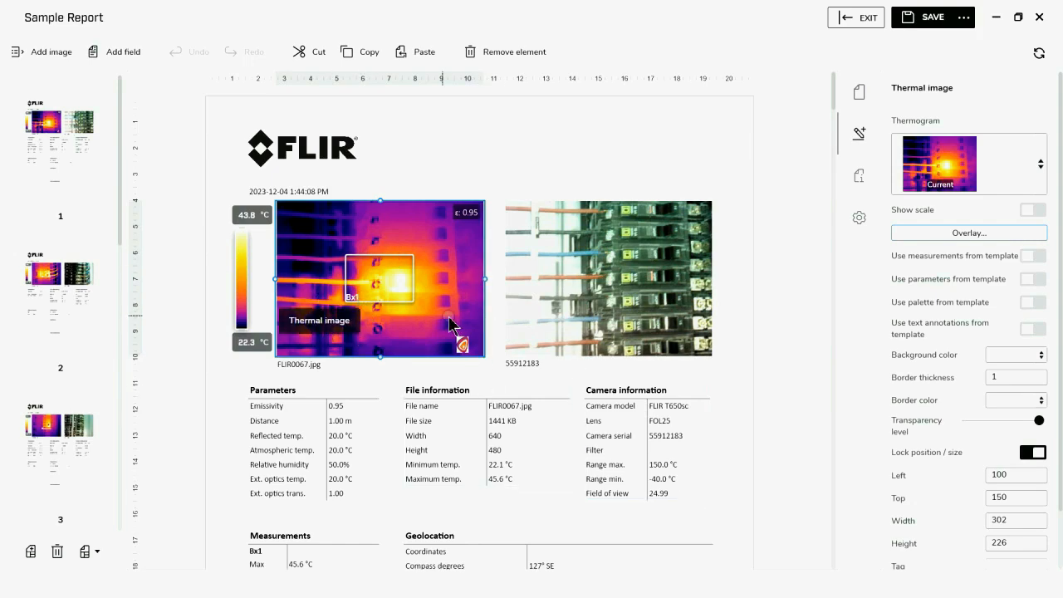
Step: Check the overlay of the thermal image on the report's second page, return to the first page and deselect its image
{"action": "scroll", "coordinate": [462, 388], "scroll_direction": "down", "scroll_amount": 4}
{"action": "scroll", "coordinate": [465, 395], "scroll_direction": "down", "scroll_amount": 4}
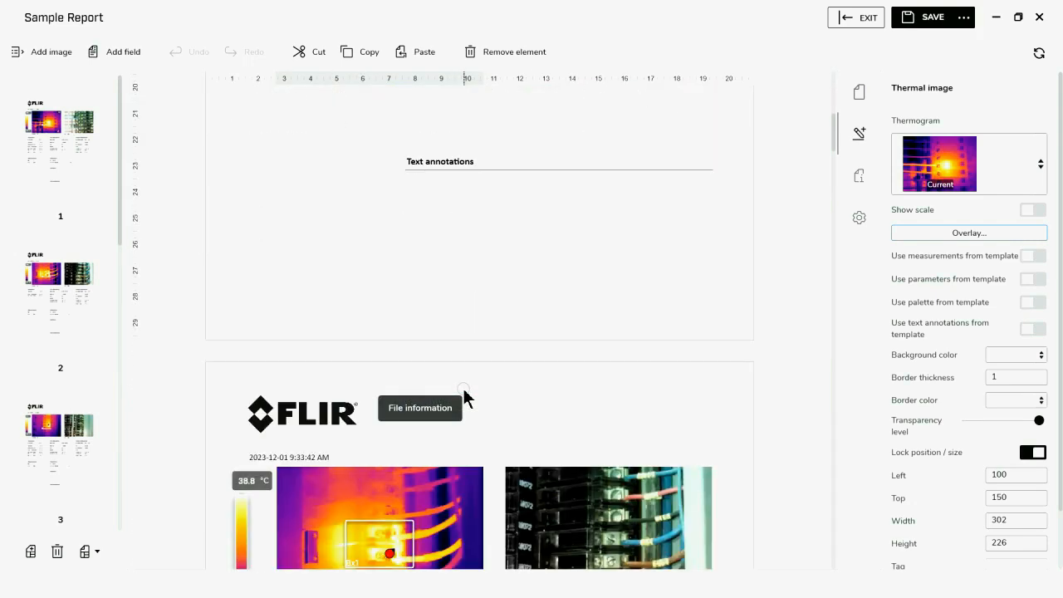
{"action": "scroll", "coordinate": [486, 365], "scroll_direction": "up", "scroll_amount": 2}
{"action": "scroll", "coordinate": [495, 341], "scroll_direction": "up", "scroll_amount": 7}
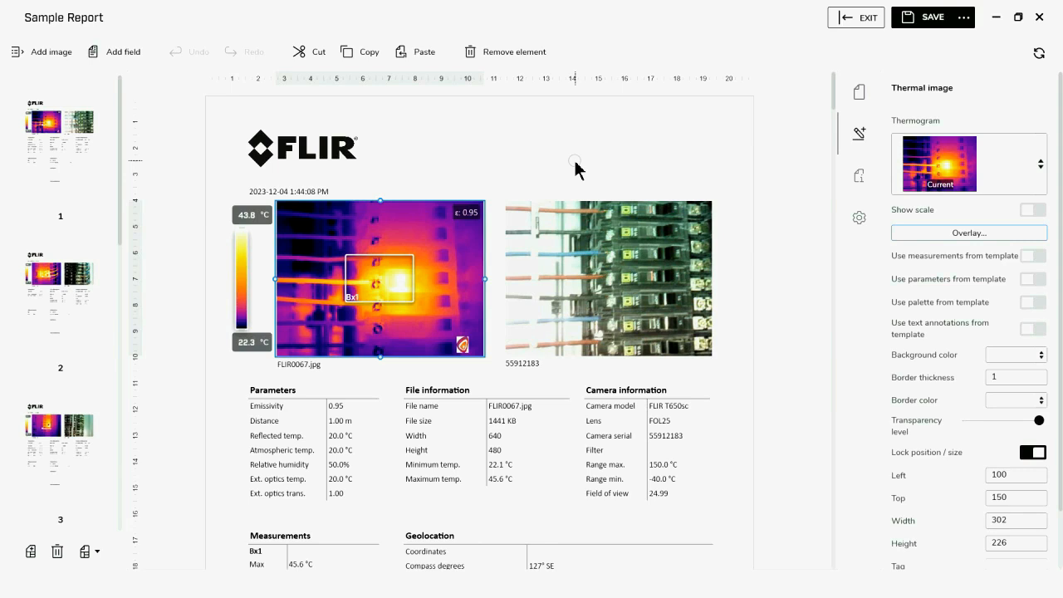
{"action": "left_click", "coordinate": [575, 163]}
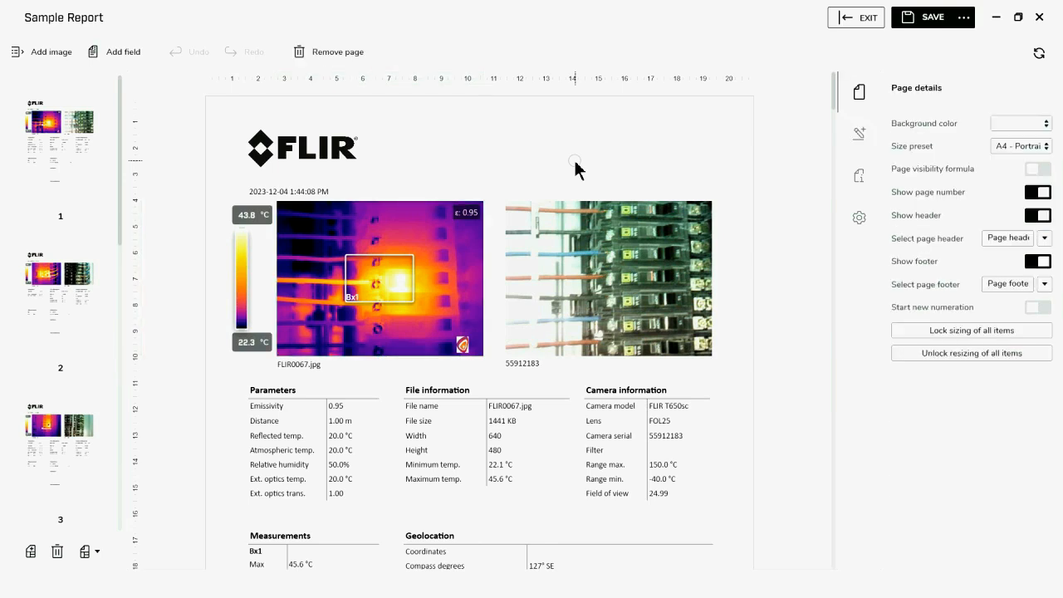